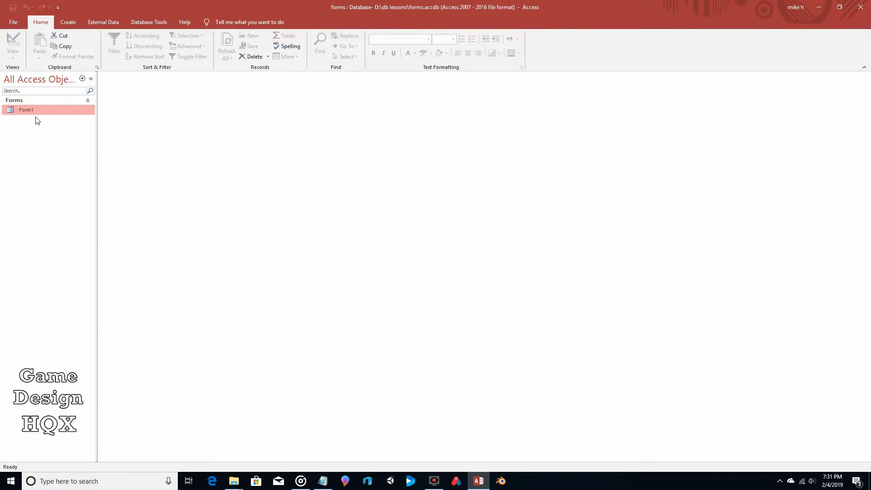
- Open Form1 in Design View and widen the form's detail area to about 9.3 on the horizontal ruler
double_click(36, 108)
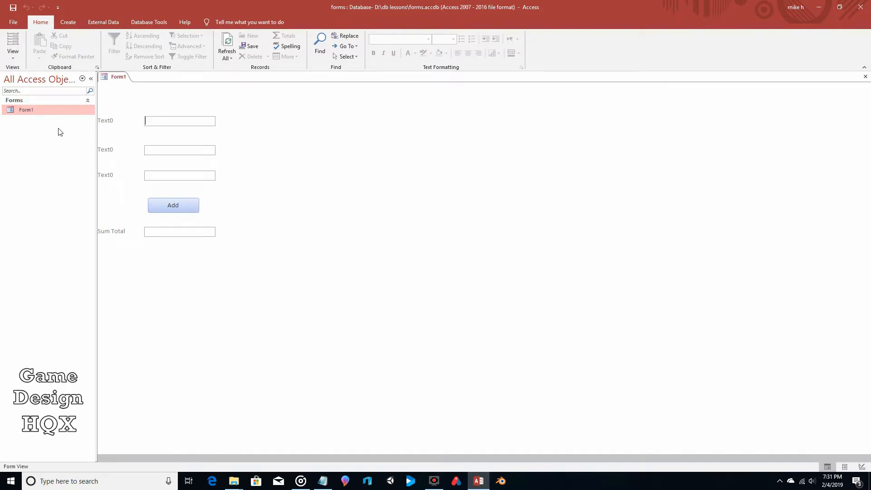
click(15, 58)
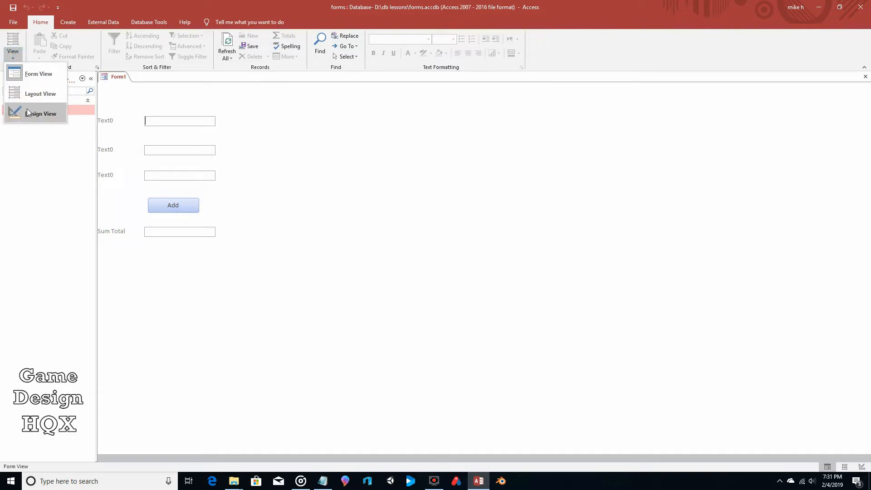
click(26, 109)
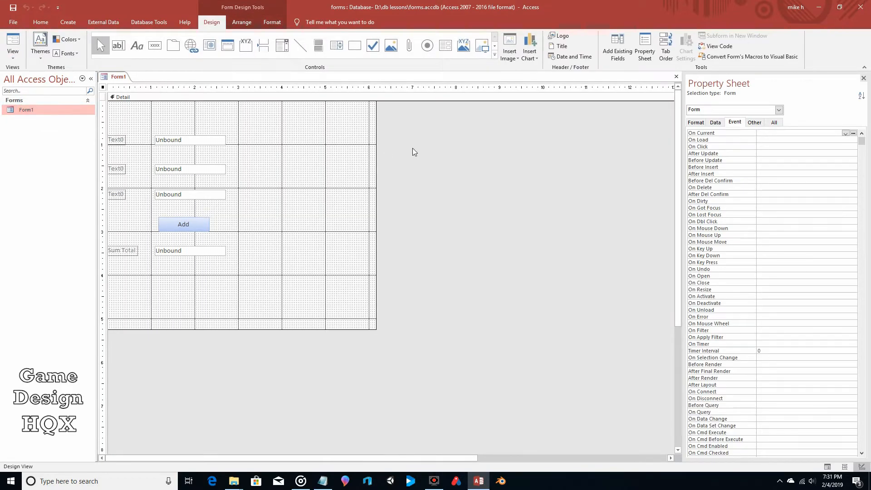
drag(377, 156, 509, 161)
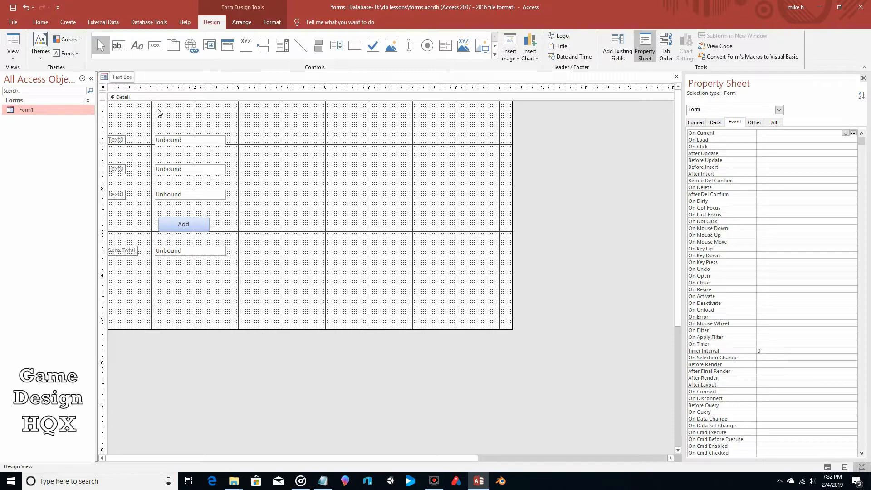
- Duplicate the first text box with its label and place the copy in the same row as a second column
right_click(183, 143)
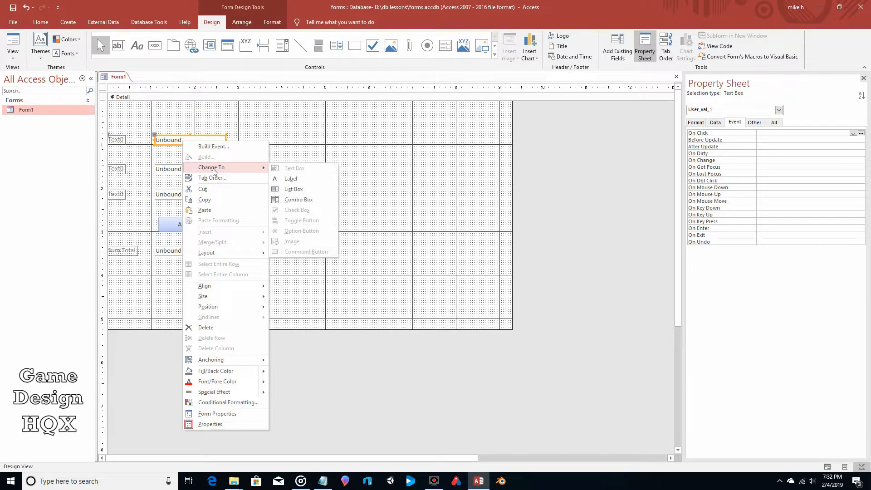
click(227, 200)
right_click(275, 139)
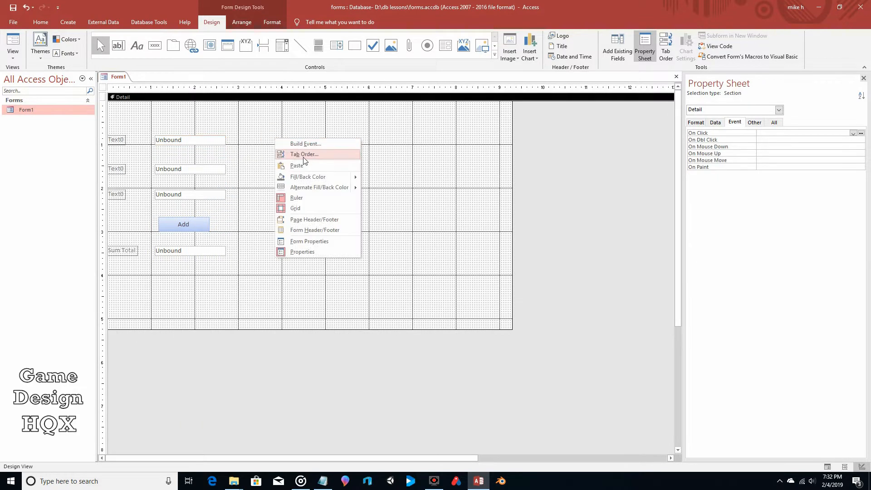
click(307, 171)
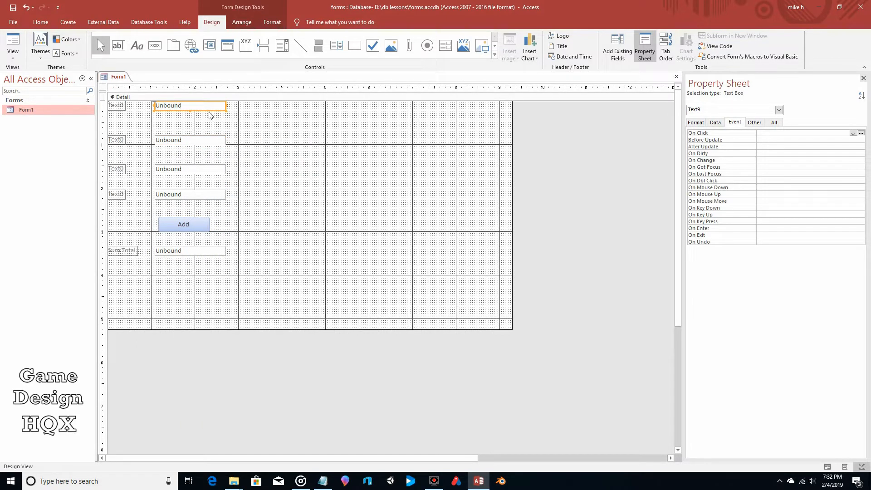
drag(208, 112, 319, 144)
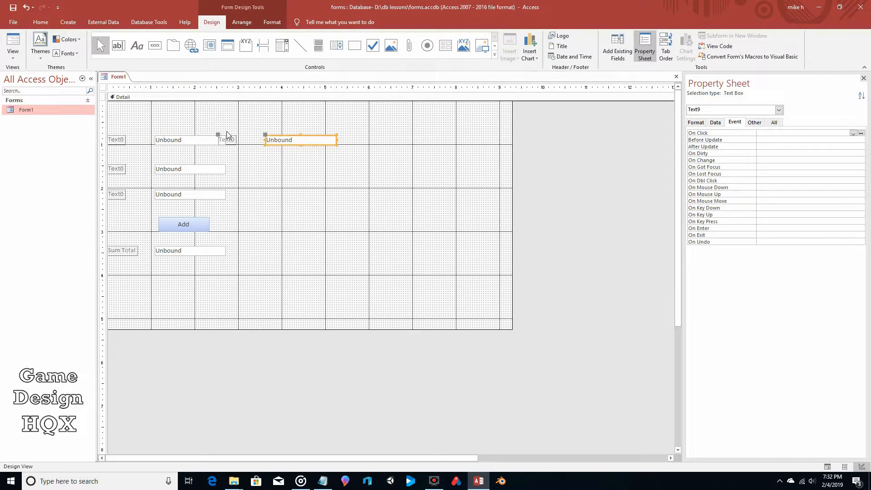
- Move the Text0 labels of the copied text box and the three original value boxes above their boxes
drag(219, 136, 288, 121)
click(114, 137)
drag(112, 135, 182, 115)
click(120, 166)
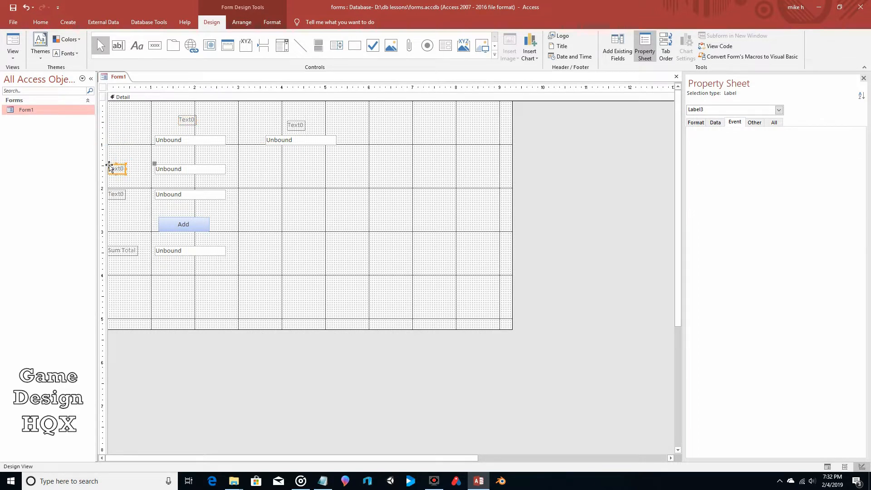
drag(111, 166, 178, 154)
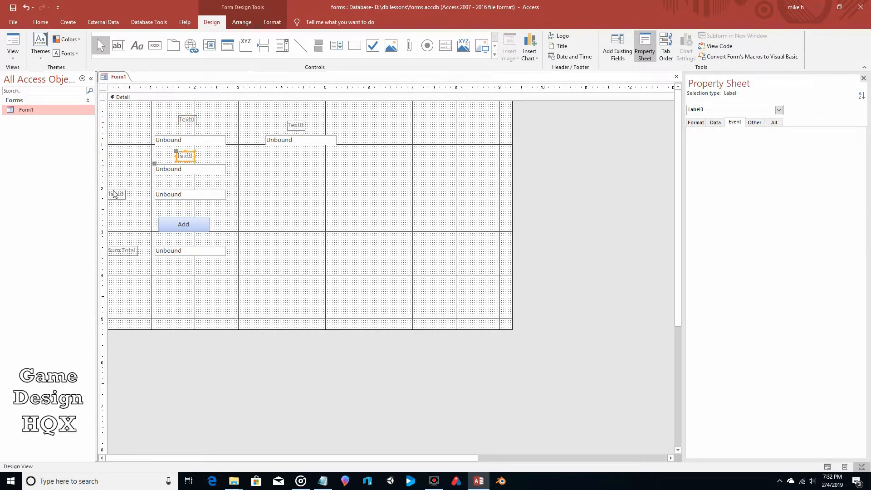
click(111, 192)
drag(109, 189, 177, 177)
- Move the Sum Total label above its text box, just below the Add button
click(117, 249)
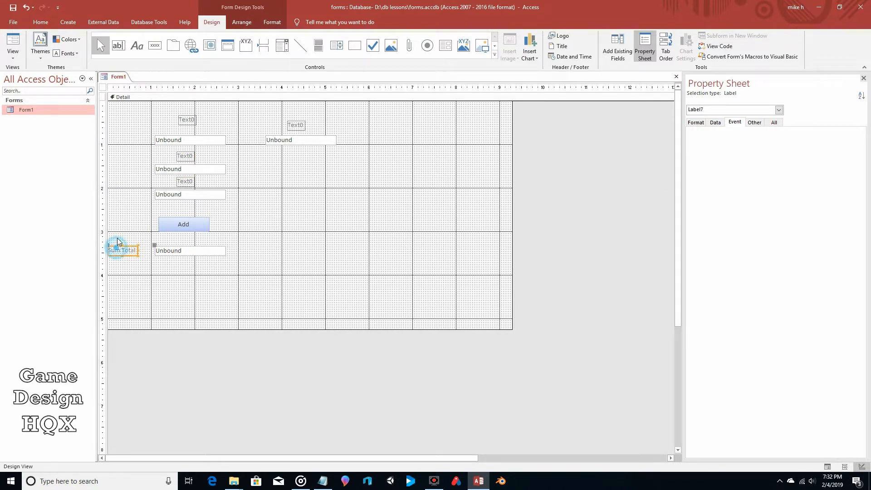
click(108, 244)
click(114, 250)
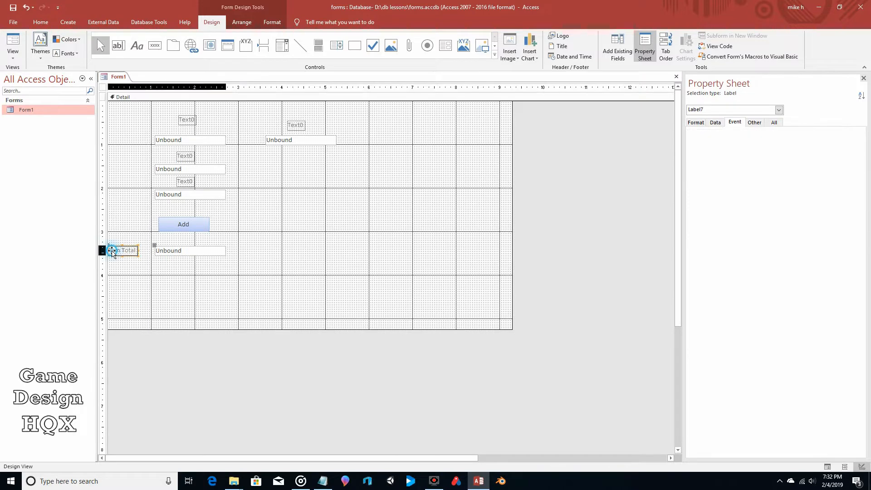
drag(108, 245, 173, 235)
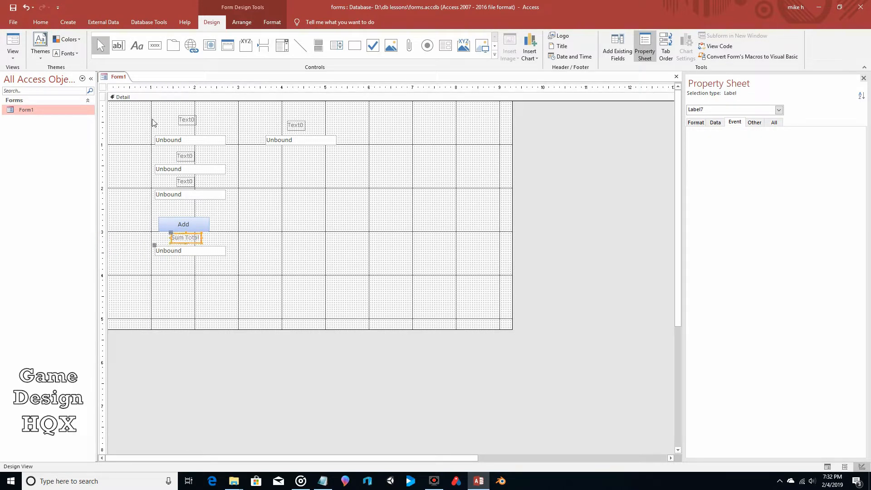
- Shift all controls of the first column left together so the text boxes start at about 0.5 on the ruler
click(127, 115)
drag(136, 128, 239, 302)
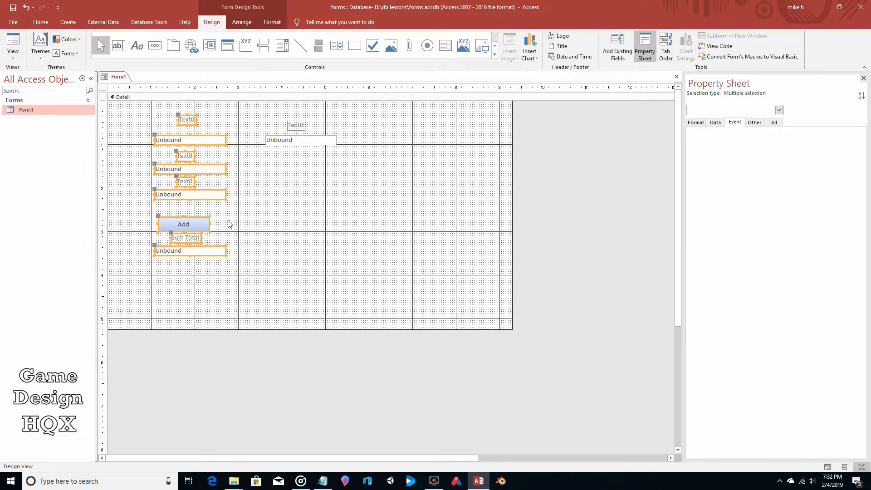
key(Left)
key(Left)
key(Left)
key(Left)
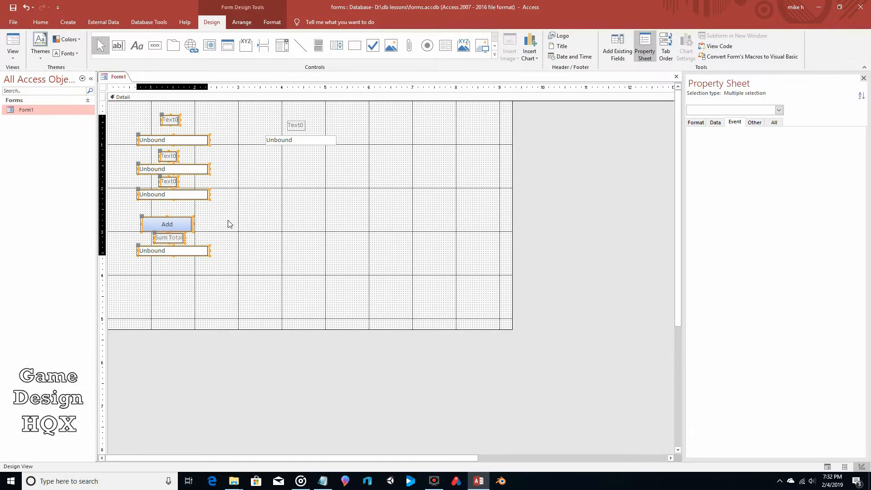
key(Left)
key(Left)
key(Left)
key(Left)
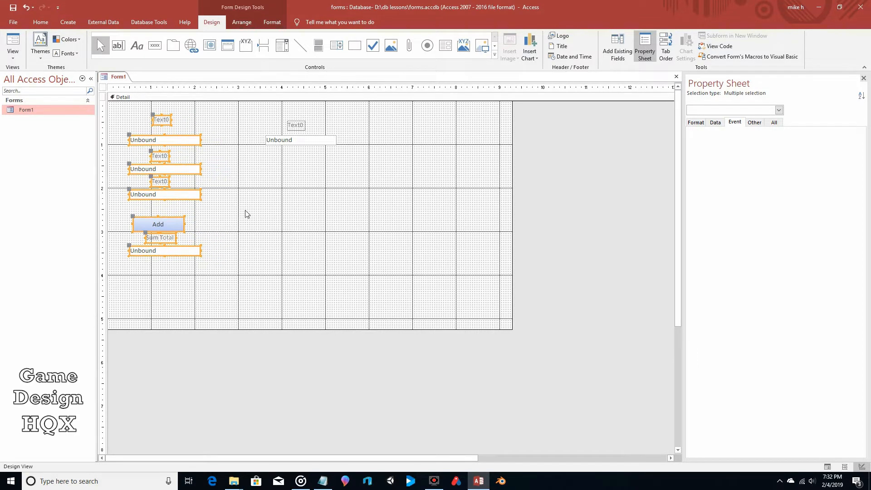
click(245, 211)
- Shift the second column's text box and its label left so the box starts at about 2.9 on the ruler
drag(251, 117, 370, 157)
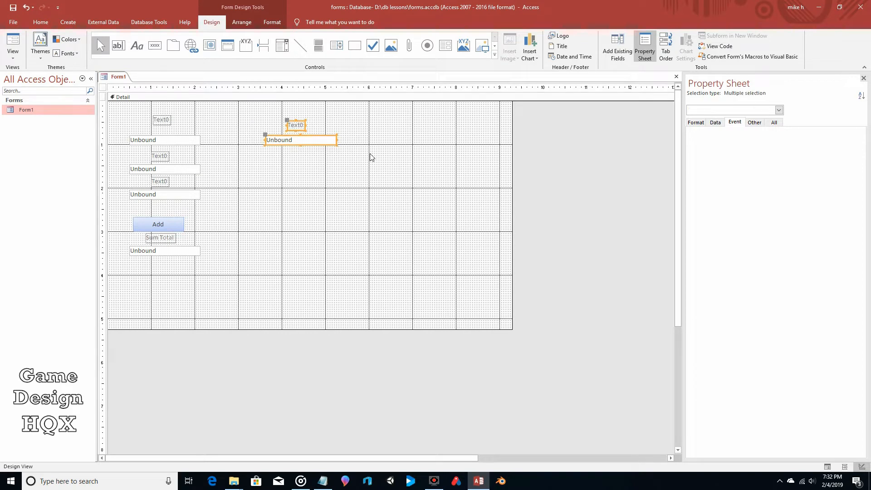
key(Left)
key(Left)
key(Left)
key(Left)
key(Left)
key(Left)
key(Left)
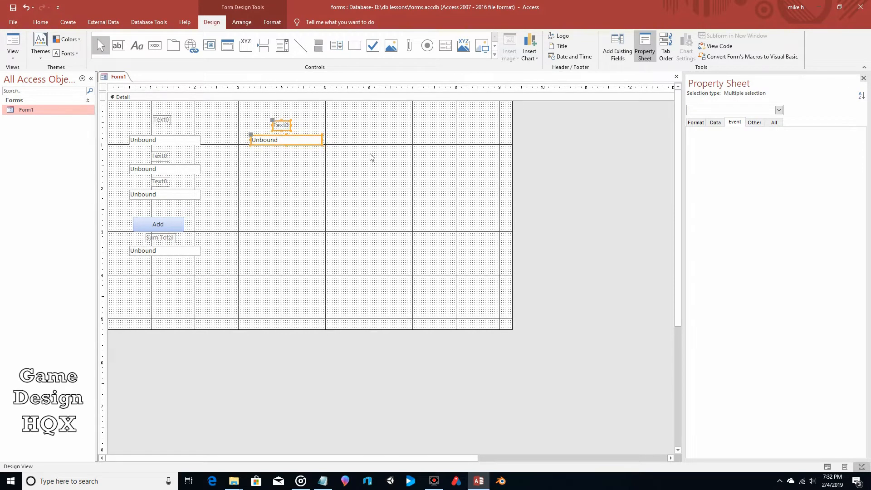
key(Left)
key(Left)
key(Left)
key(Left)
key(Left)
key(Left)
key(Left)
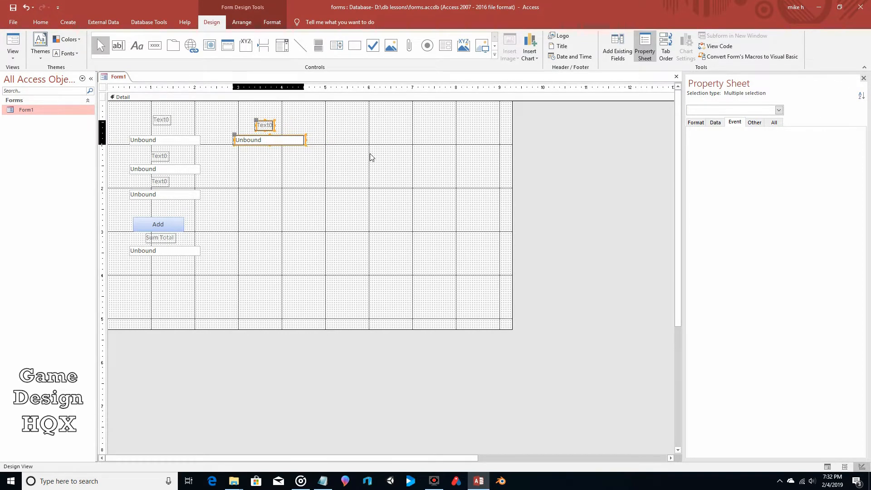
click(370, 157)
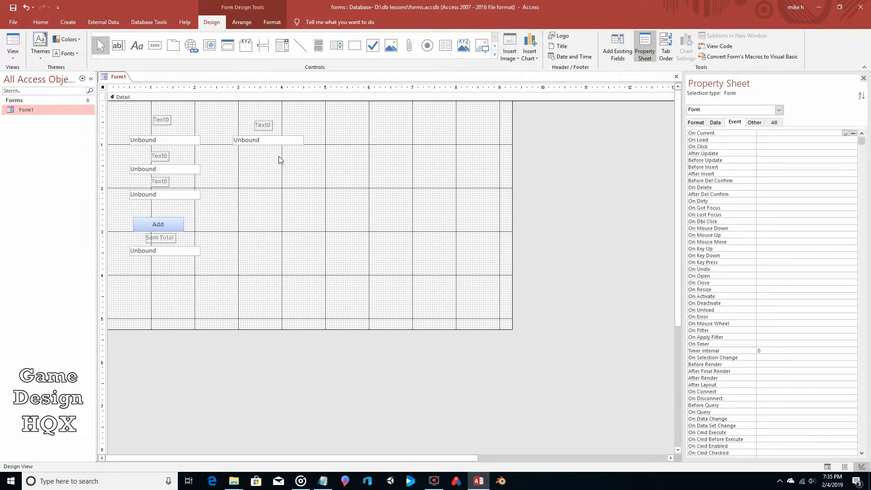
- Duplicate the second column's text box and place the copy beneath it, level with the Sum Total text box
click(277, 137)
right_click(276, 137)
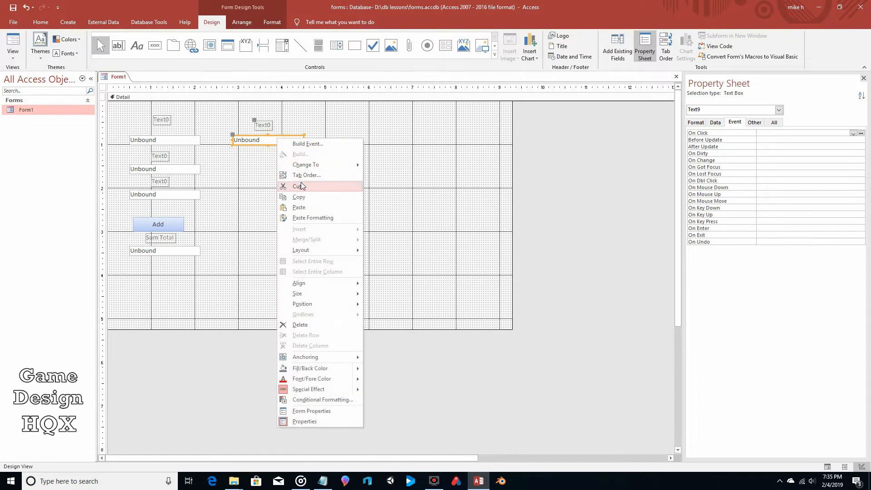
click(302, 197)
right_click(250, 246)
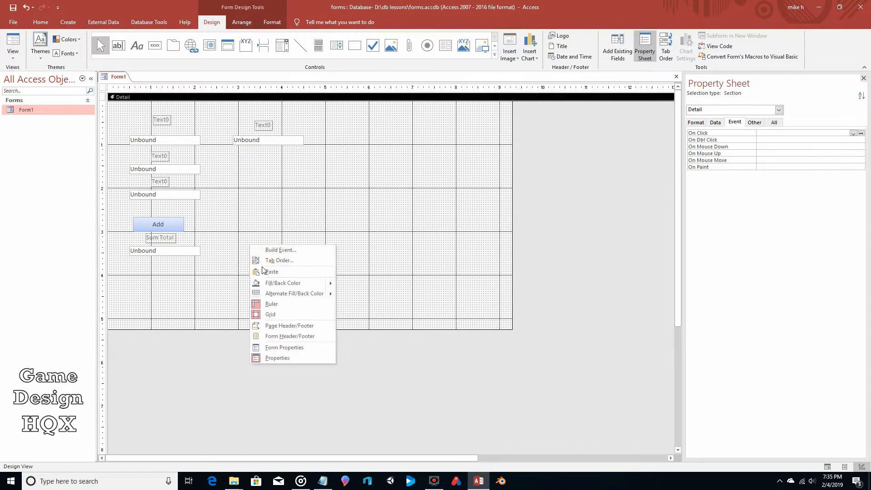
click(273, 271)
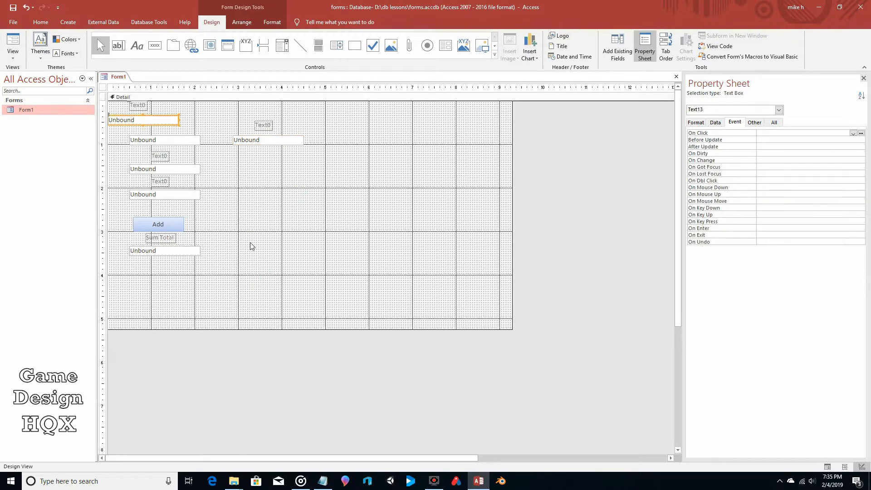
drag(162, 125, 289, 257)
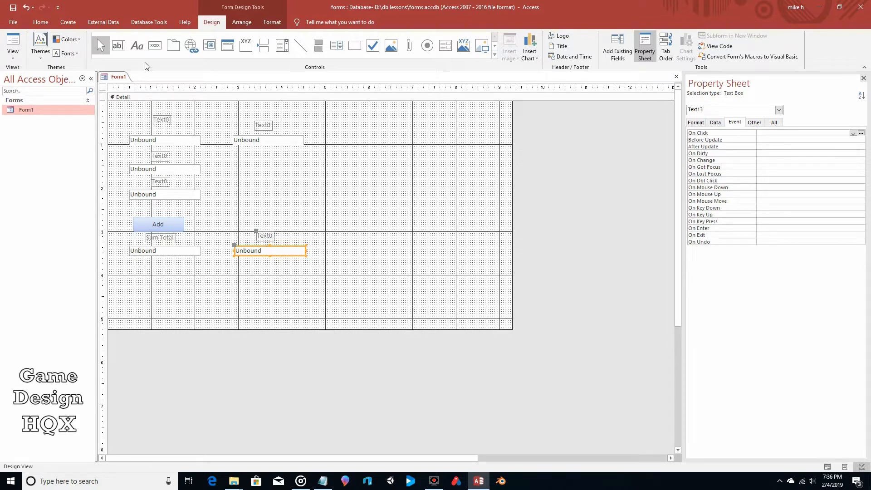
- Add a command button above the second column's lower text box without the wizard's actions, level with the Add button
click(154, 45)
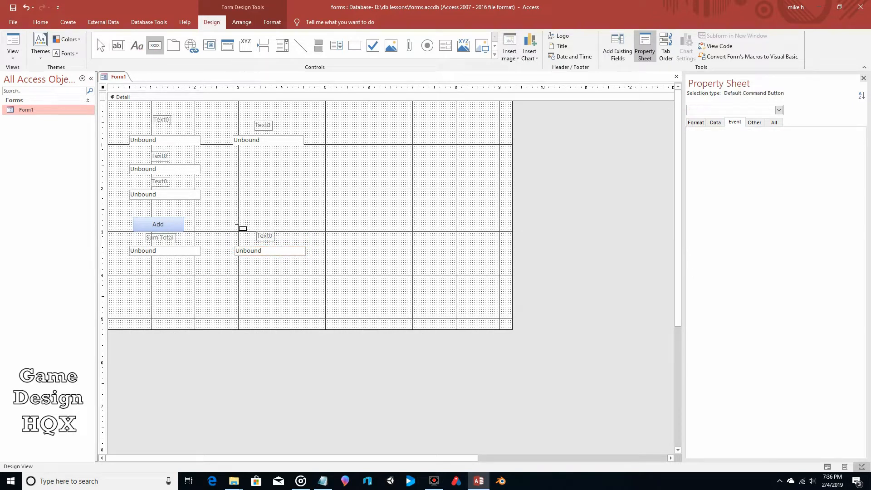
drag(235, 216, 286, 229)
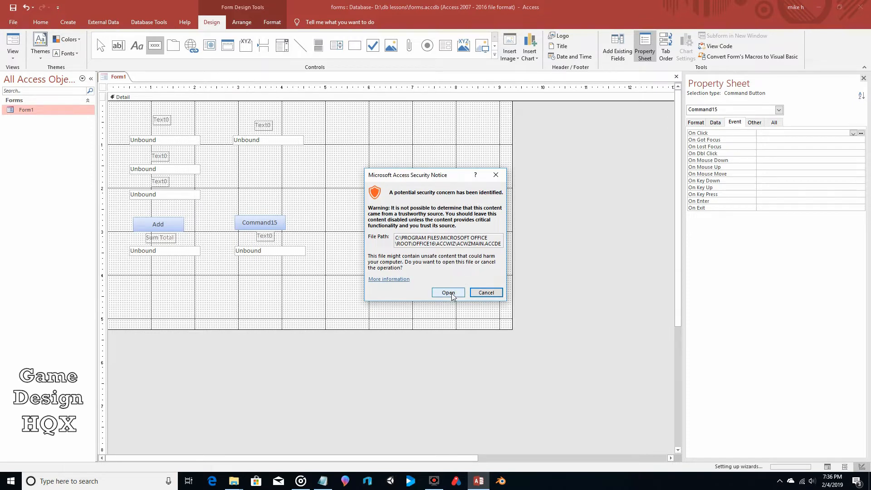
click(449, 293)
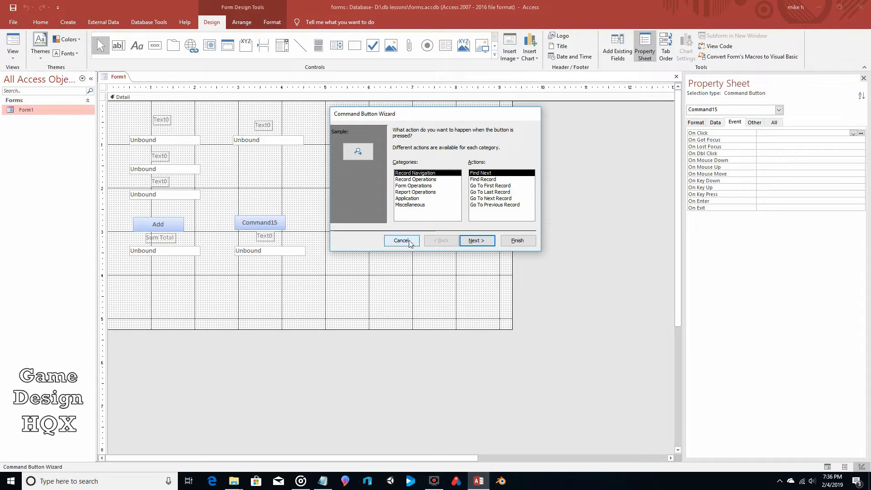
click(409, 242)
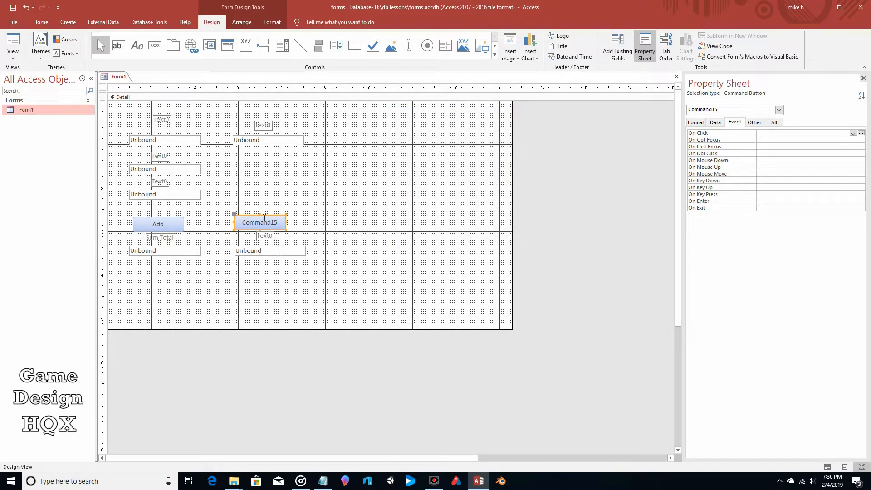
drag(234, 214, 242, 217)
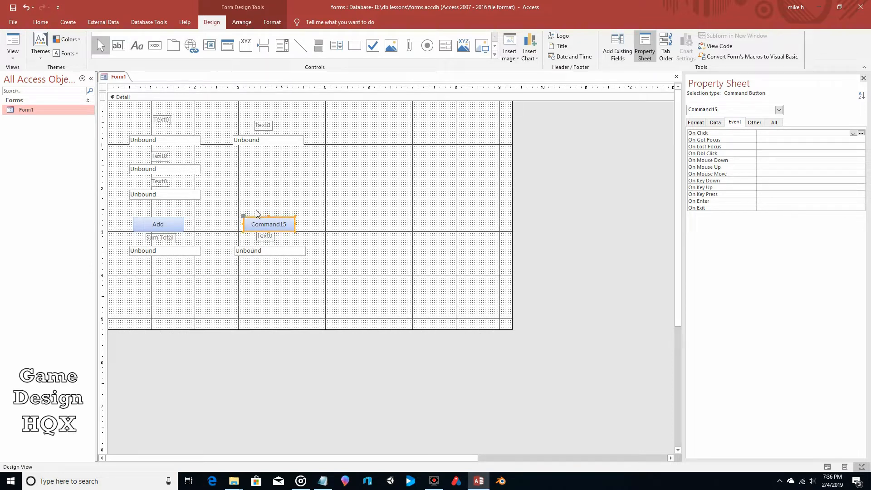
- Nudge the second column's lower text box and its label slightly down, away from the new command button
click(268, 253)
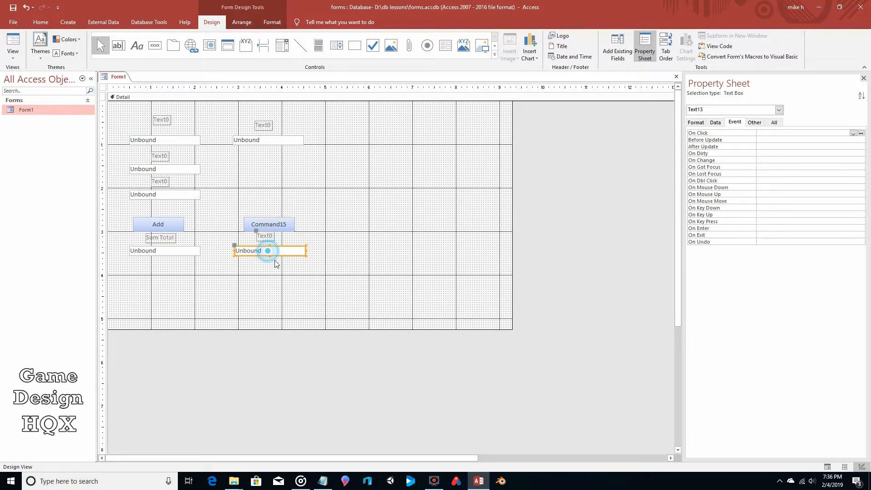
key(Down)
key(Down)
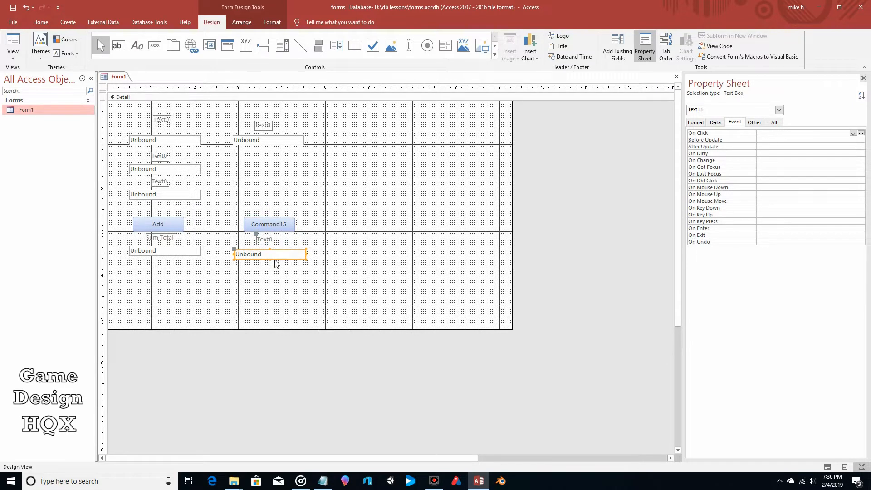
click(256, 275)
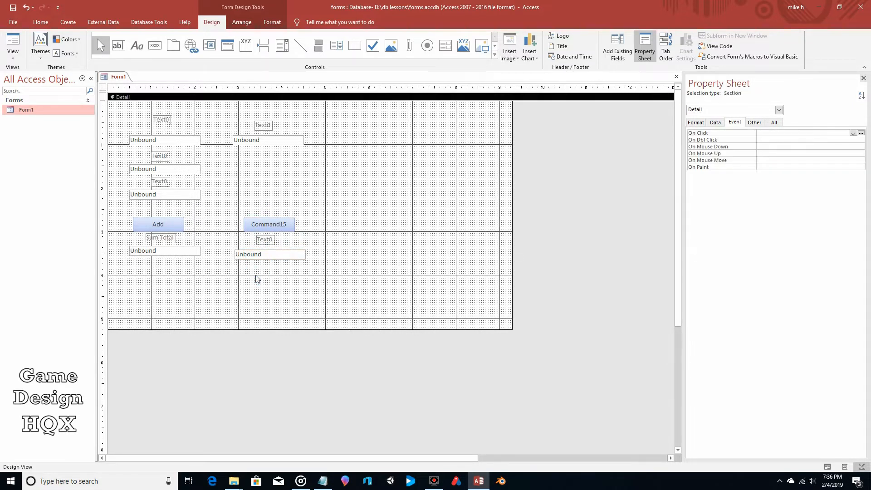
- Change the new command button's caption to "Total Length"
click(270, 224)
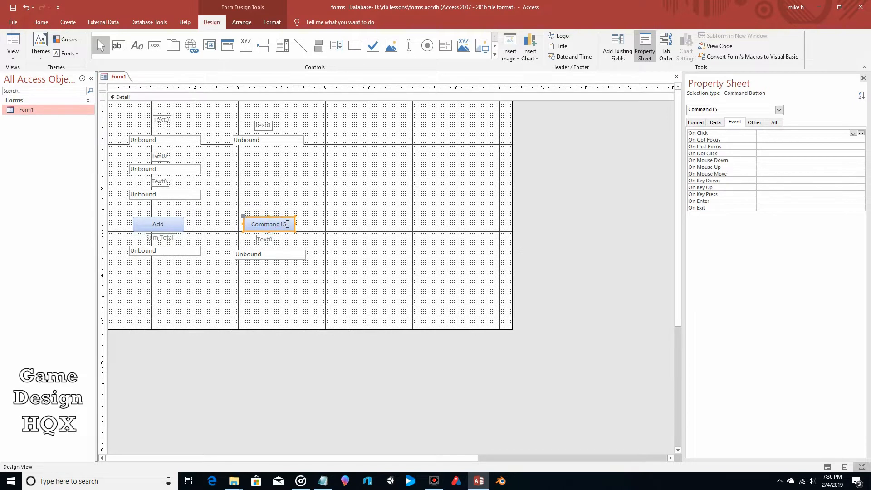
click(285, 224)
double_click(285, 223)
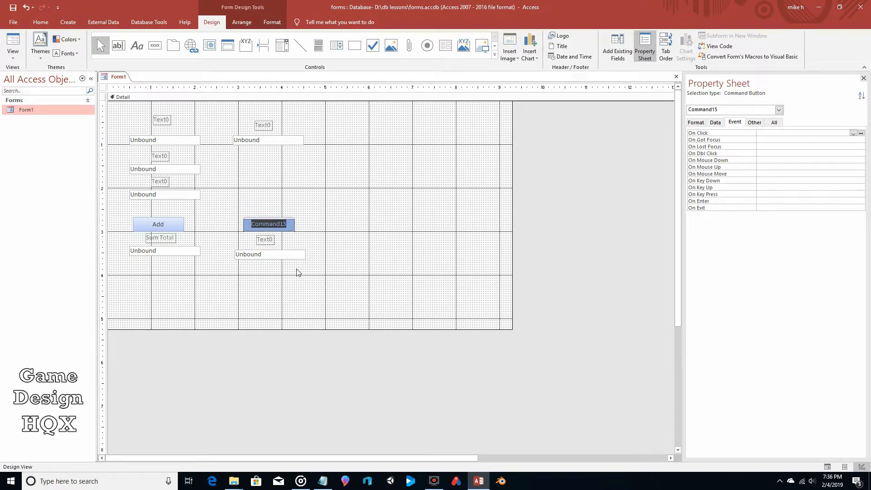
text(Lengt)
text(h)
text(Total)
click(323, 228)
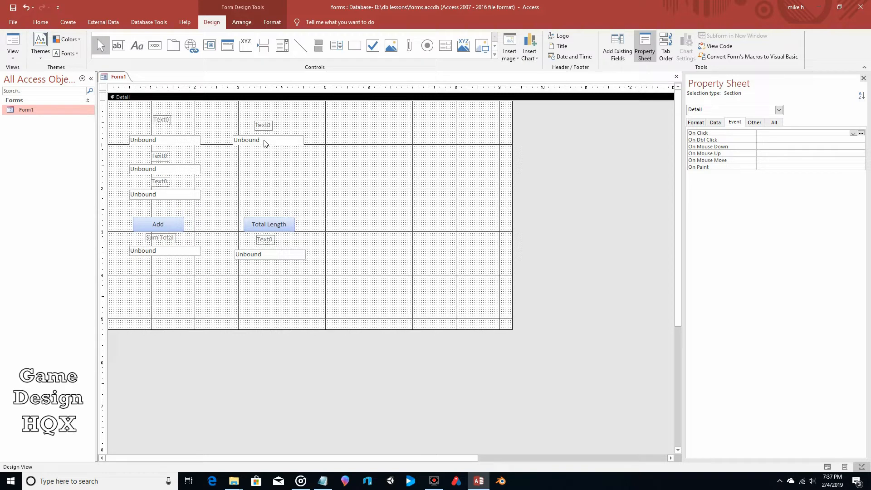
- Create a VBA event procedure for the Total Length button's On Click event and add blank lines inside it
click(279, 224)
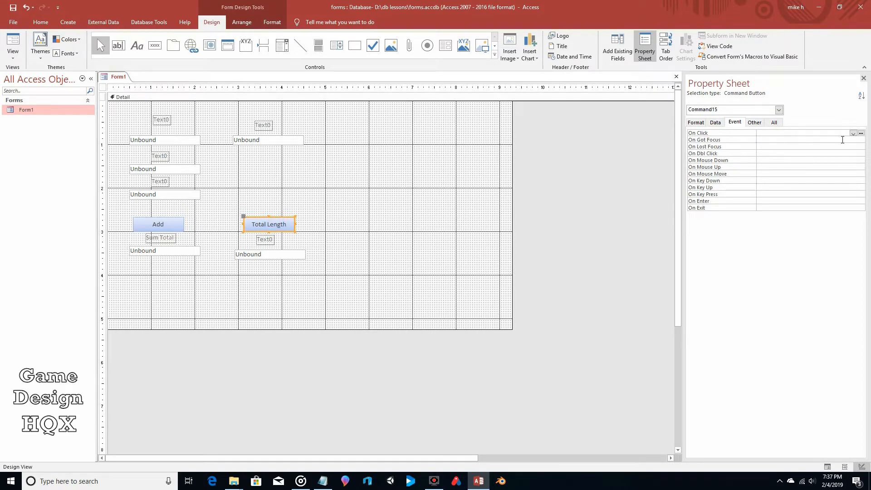
click(861, 134)
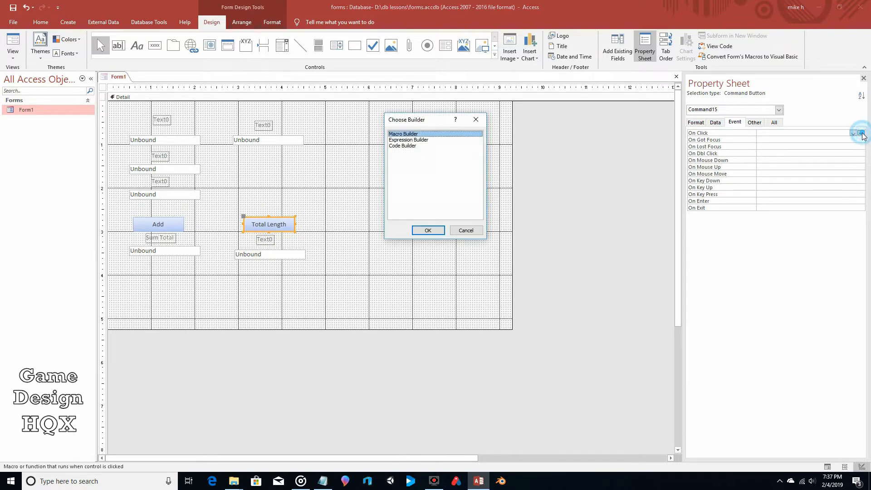
click(407, 146)
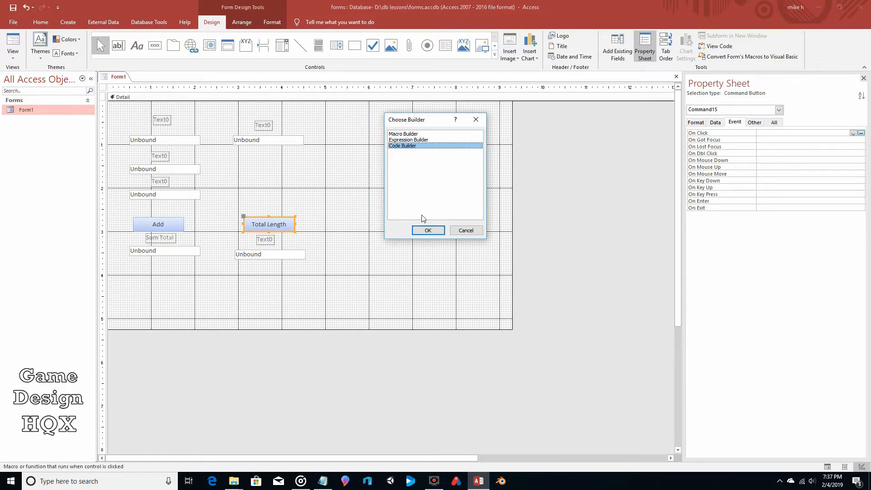
click(428, 230)
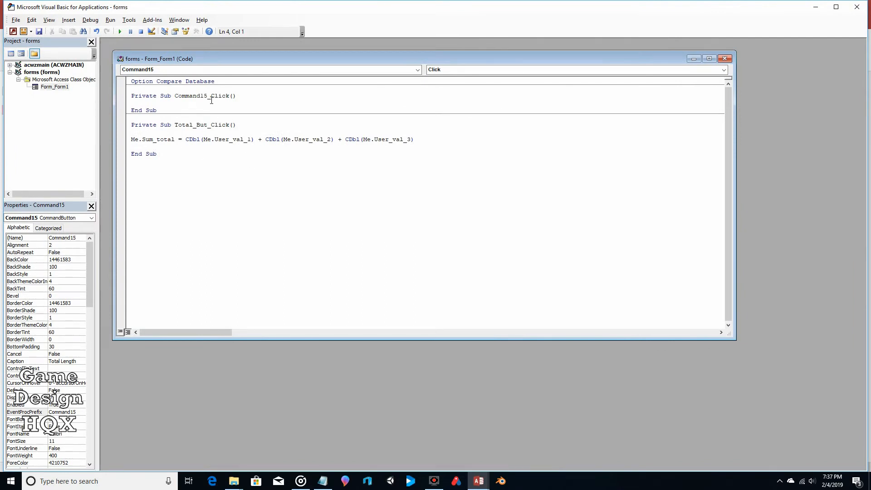
key(Return)
key(Return)
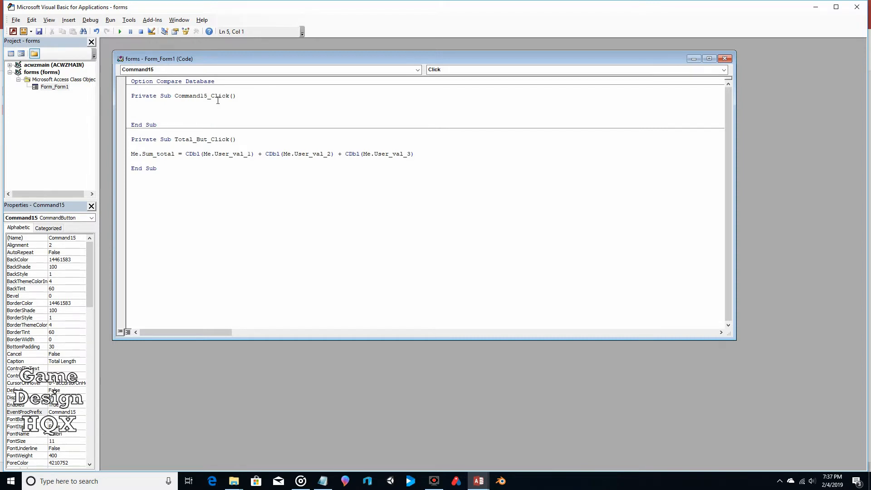
- Return to the form design and rename the second column's lower text box as Total_Length
click(479, 481)
click(426, 411)
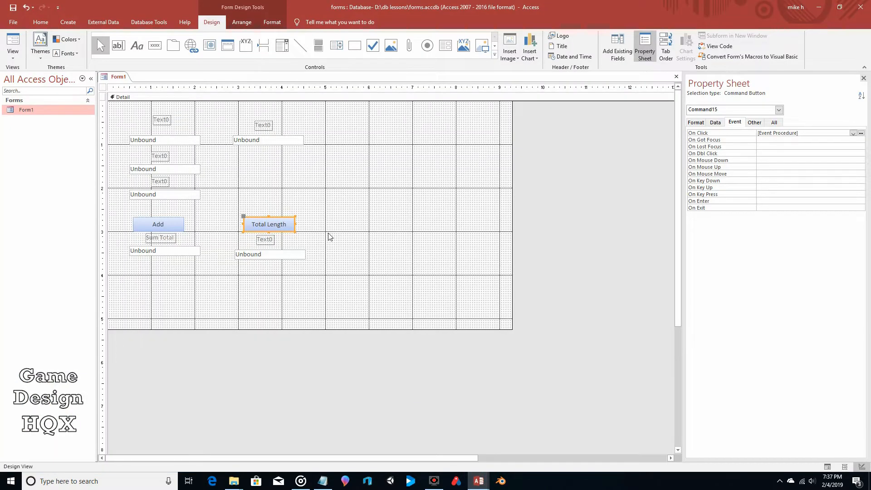
click(288, 254)
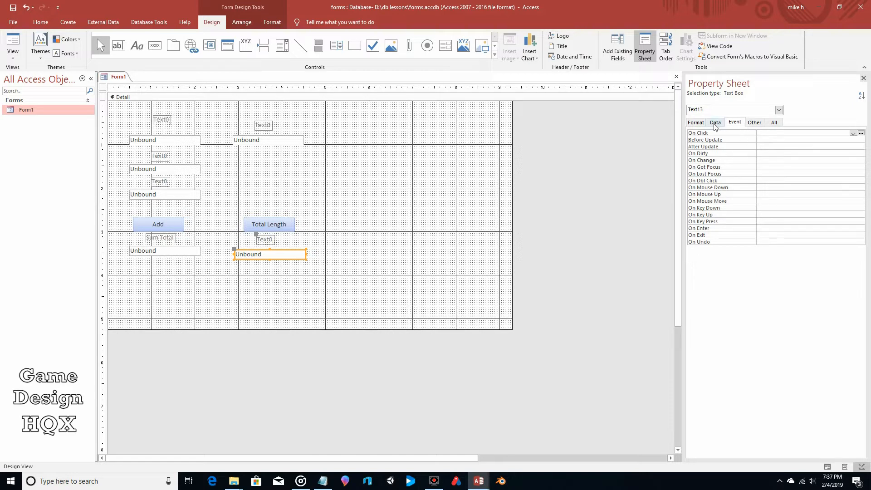
click(774, 123)
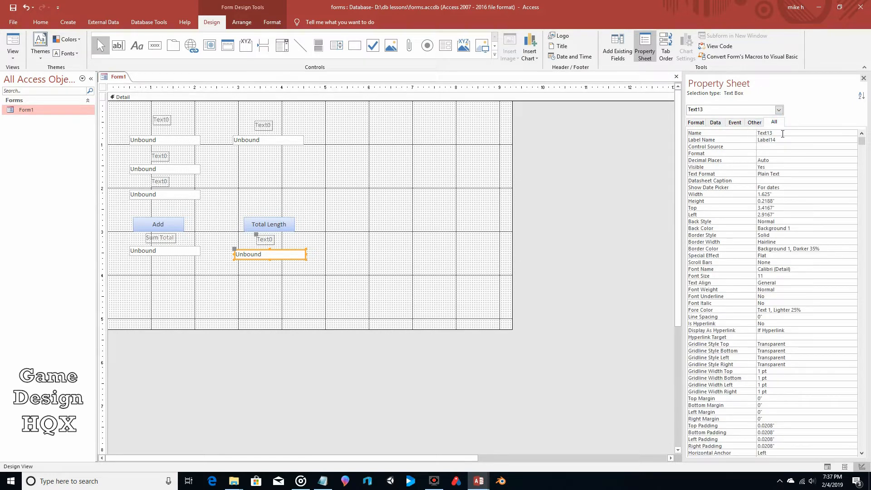
click(783, 134)
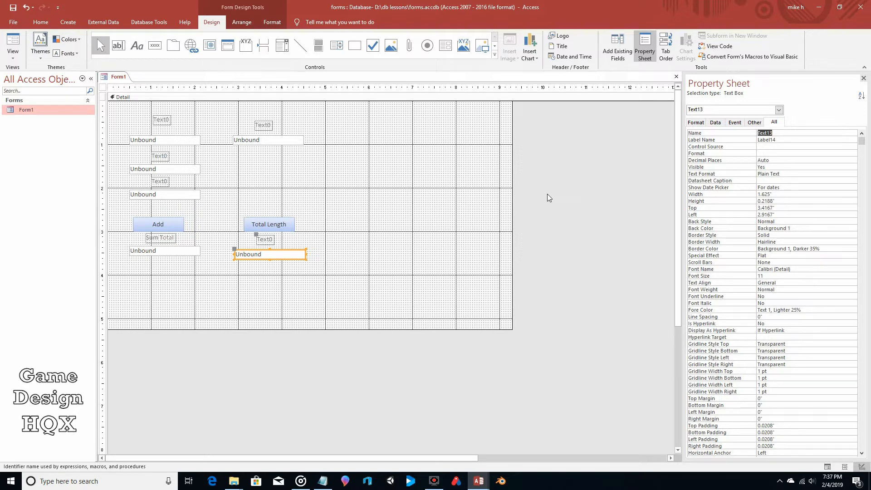
text(Total_Length)
click(411, 212)
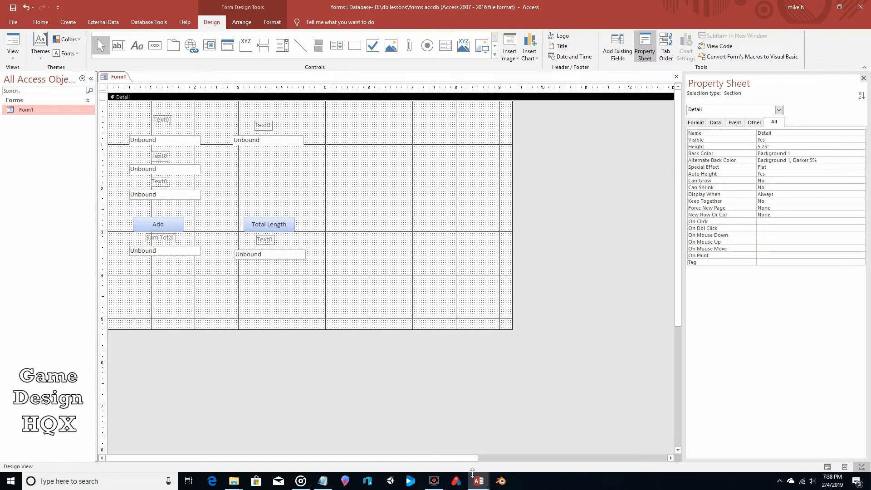
- In the Command15_Click procedure of the VBA editor, begin a statement assigning Me.Total_Length the result of the Len function
mouse_move(478, 480)
click(526, 444)
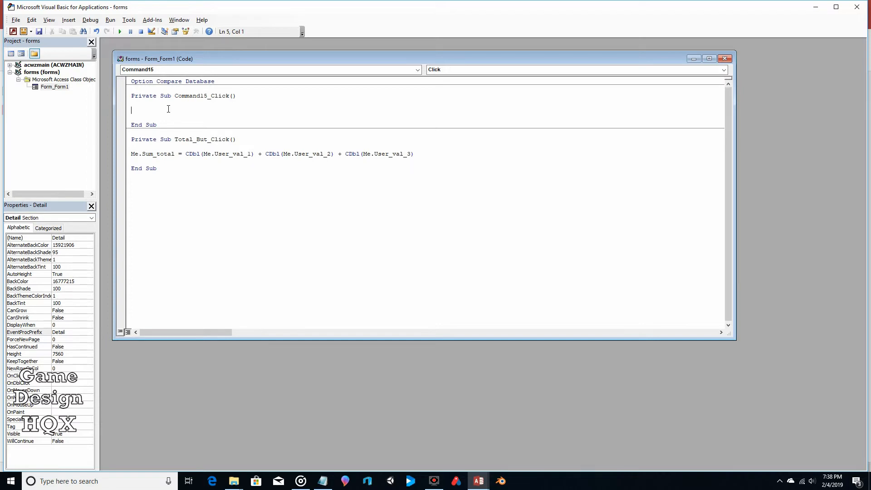
text(me.)
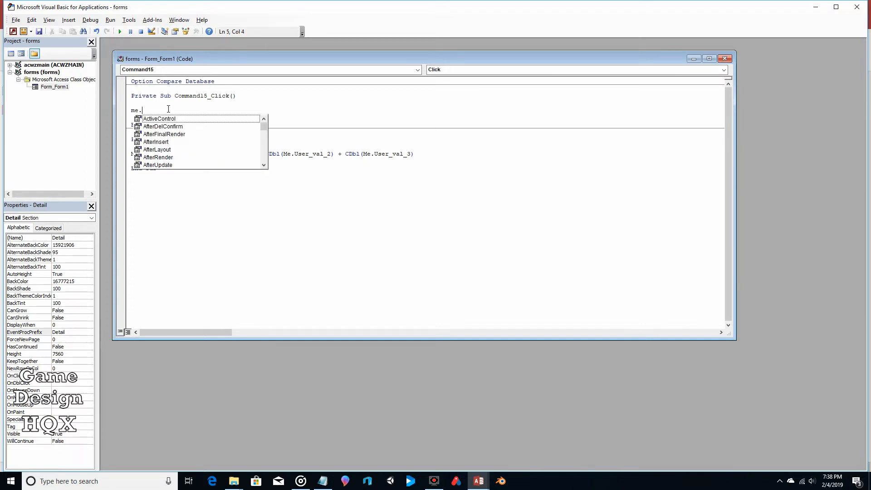
text(to)
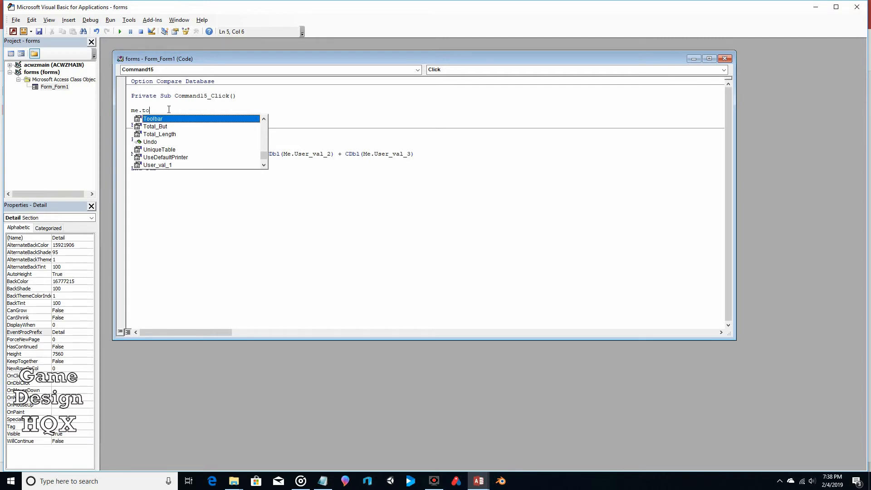
double_click(182, 134)
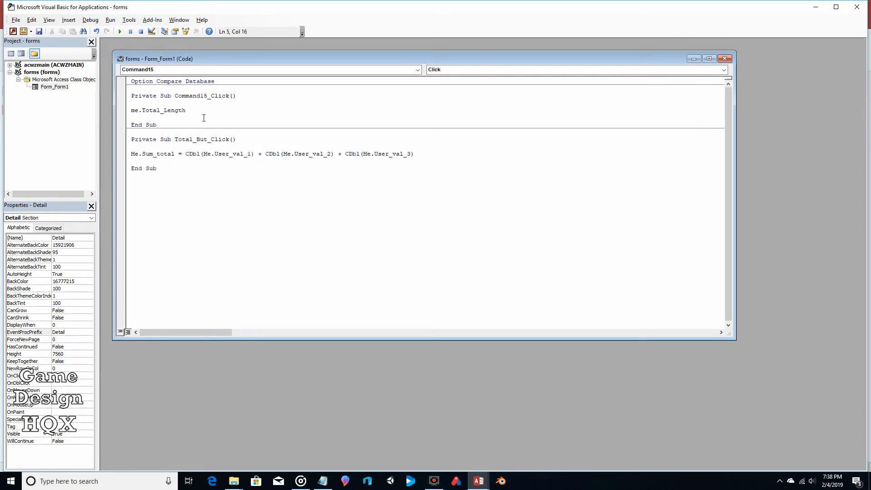
text(=Me.)
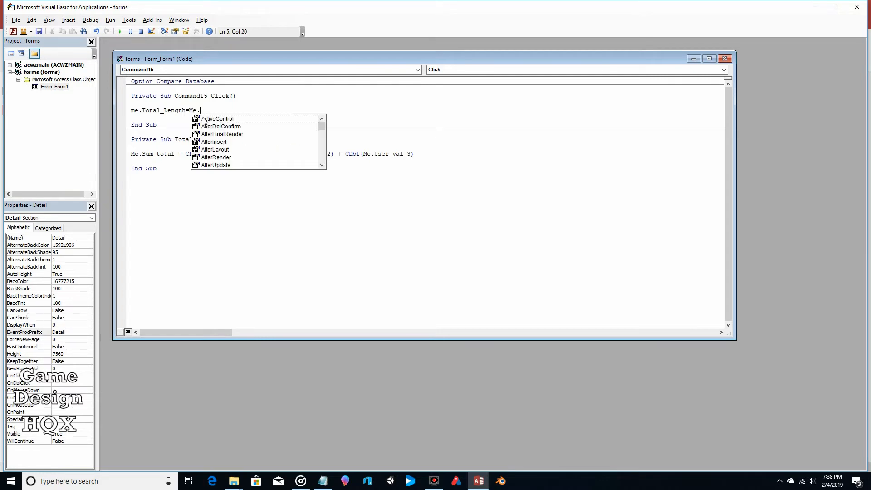
key(BackSpace)
key(BackSpace)
key(BackSpace)
text(Len)
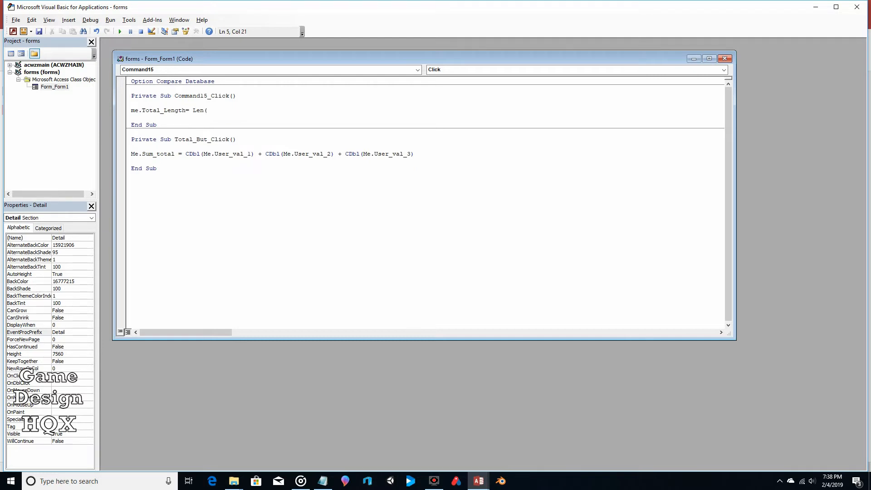
text((me.)
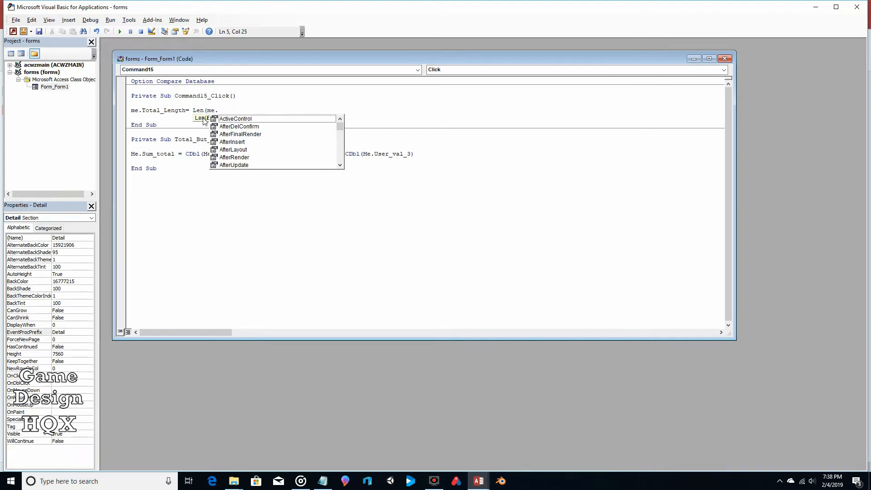
text(te)
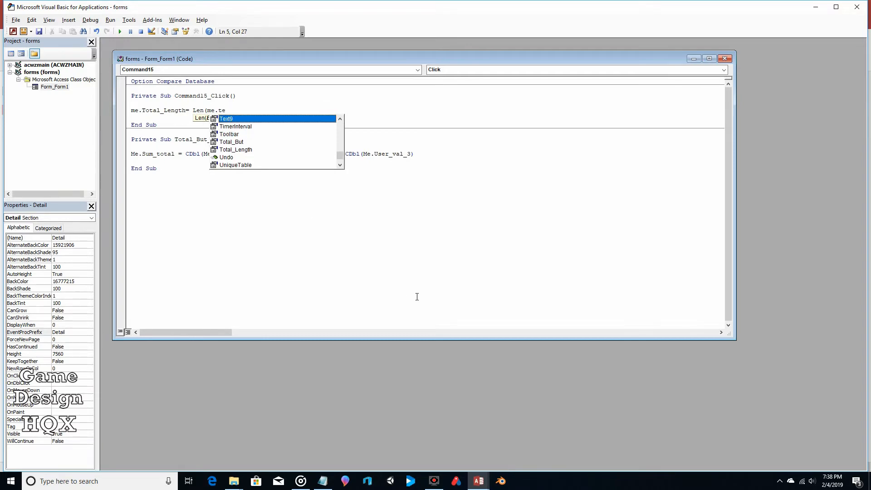
- Check the name of the second column's upper text box in the form design and return to the VBA editor
click(479, 481)
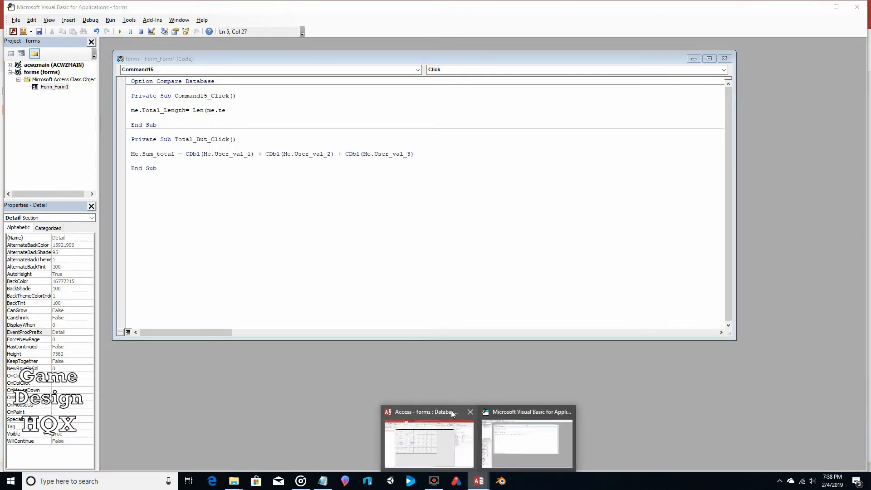
click(449, 410)
click(254, 140)
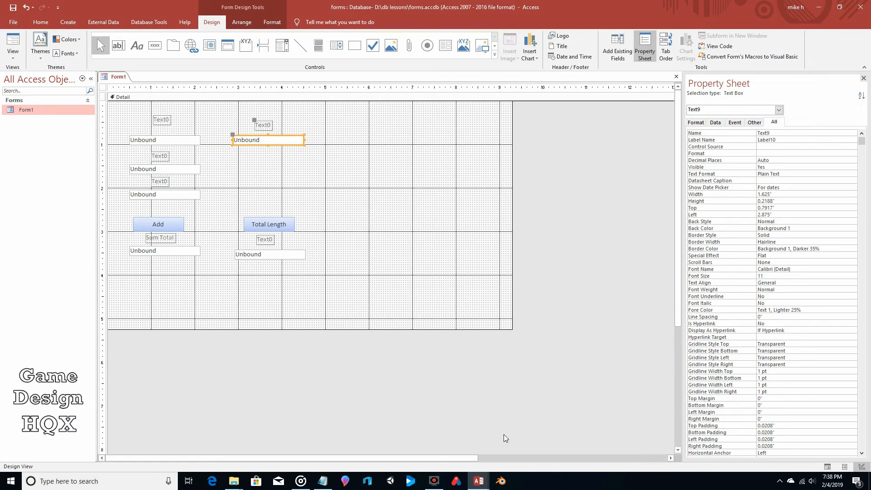
click(481, 480)
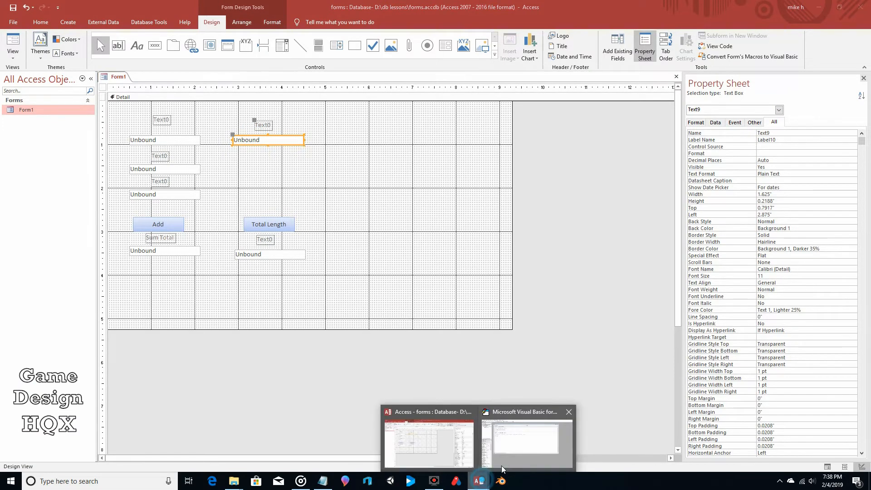
click(507, 459)
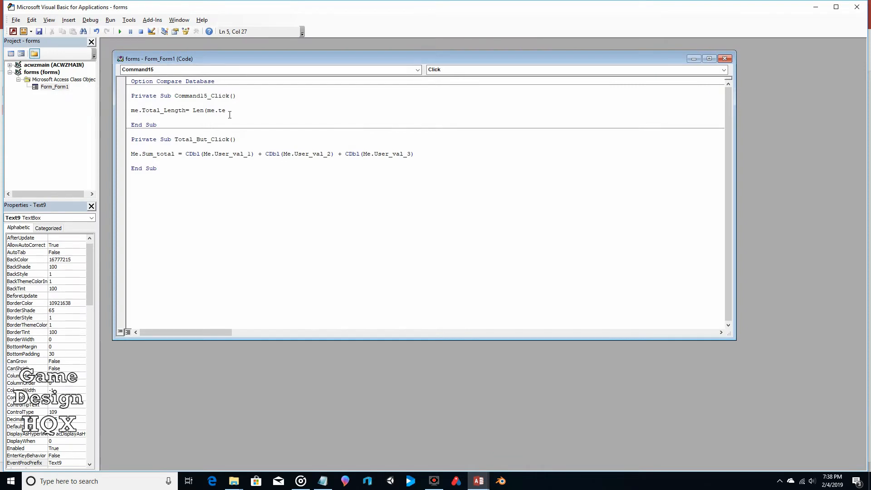
- Complete the Command15_Click statement as Me.Total_Length = Len(Me.Text9)
key(BackSpace)
text(text)
key(BackSpace)
key(BackSpace)
key(BackSpace)
key(BackSpace)
key(BackSpace)
key(BackSpace)
key(BackSpace)
text(Me.)
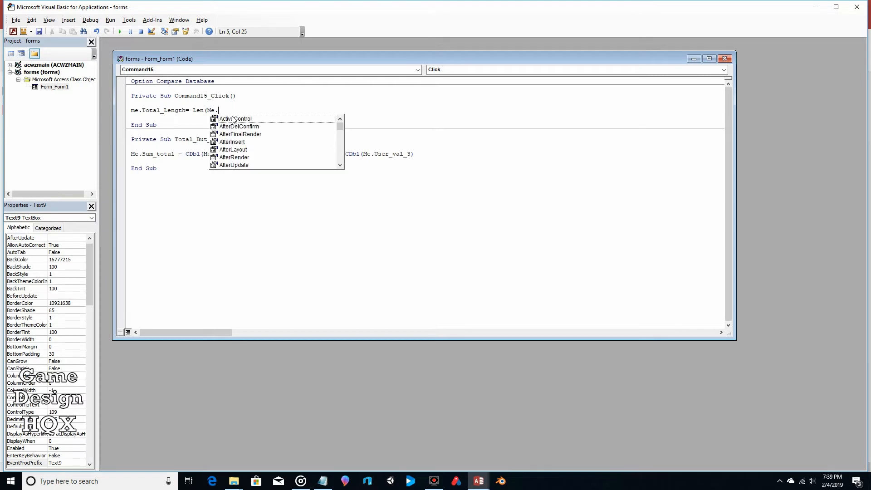
text(tex)
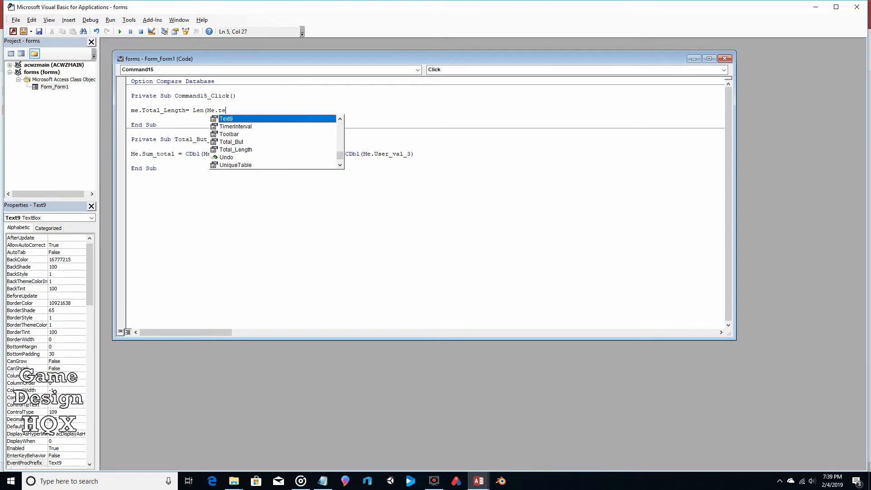
double_click(241, 119)
text())
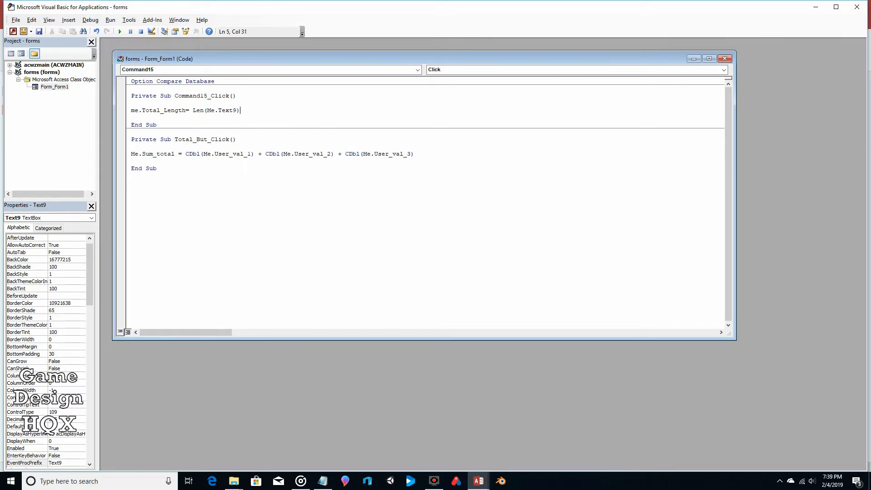
click(257, 119)
- Switch Form1 to Form View and run Total Length on a sample first name in the second column's upper text box
mouse_move(478, 481)
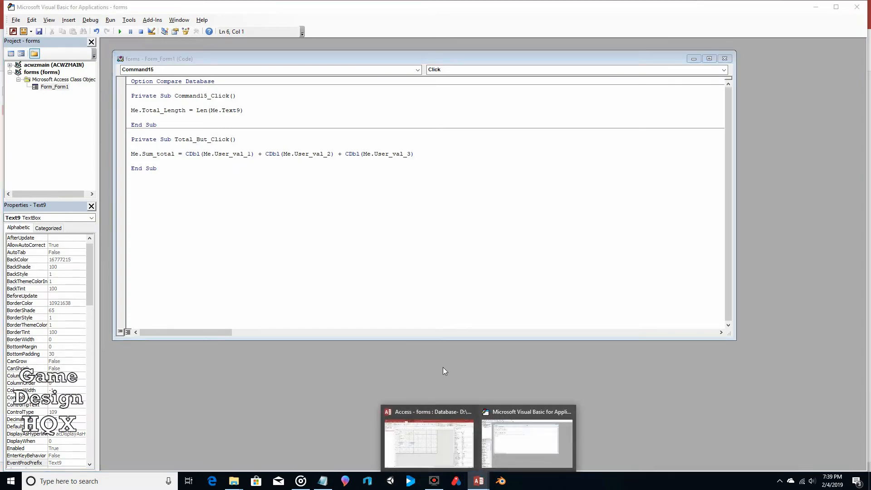
click(426, 412)
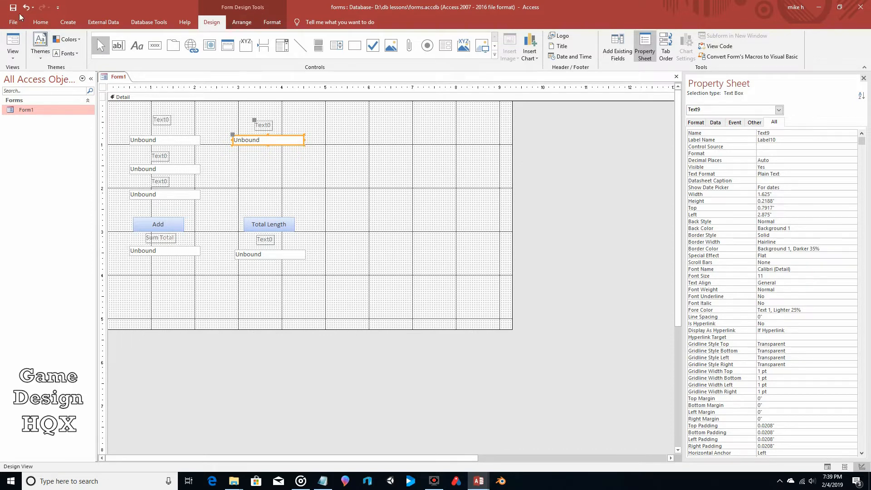
click(14, 43)
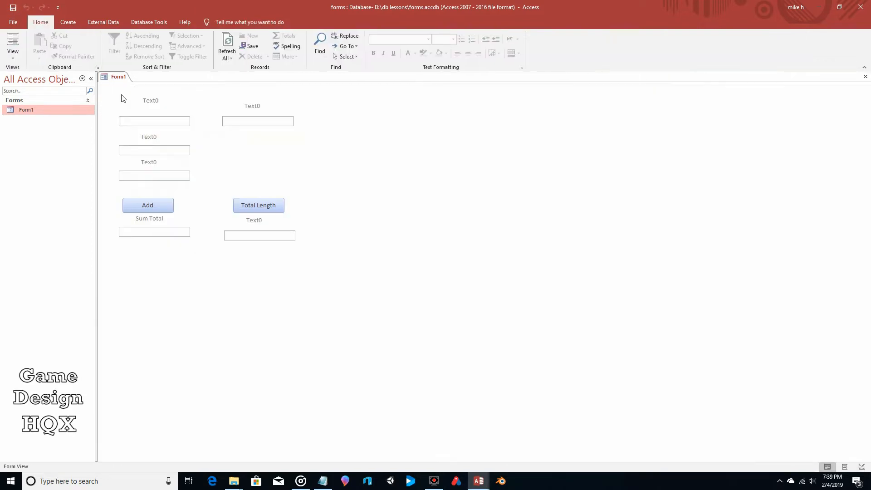
click(276, 122)
text(Claire)
click(254, 205)
- Replace the sample entry with a full name containing a space and run Total Length again
click(256, 123)
key(Left)
key(Left)
key(Left)
double_click(253, 121)
text(Albert Wesker)
click(262, 205)
- Go through the entered full name character by character to examine how the space counts toward its length
click(280, 122)
key(Left)
key(Left)
key(Left)
key(Left)
key(Left)
key(Left)
key(Left)
drag(242, 120, 240, 120)
click(241, 121)
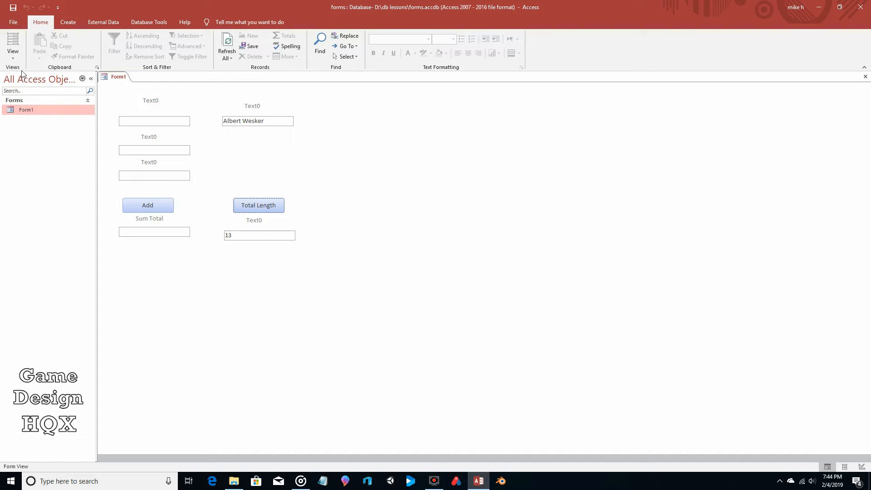
- In Design View, duplicate the second column's upper text box and place the copy level with it as a third column
click(16, 59)
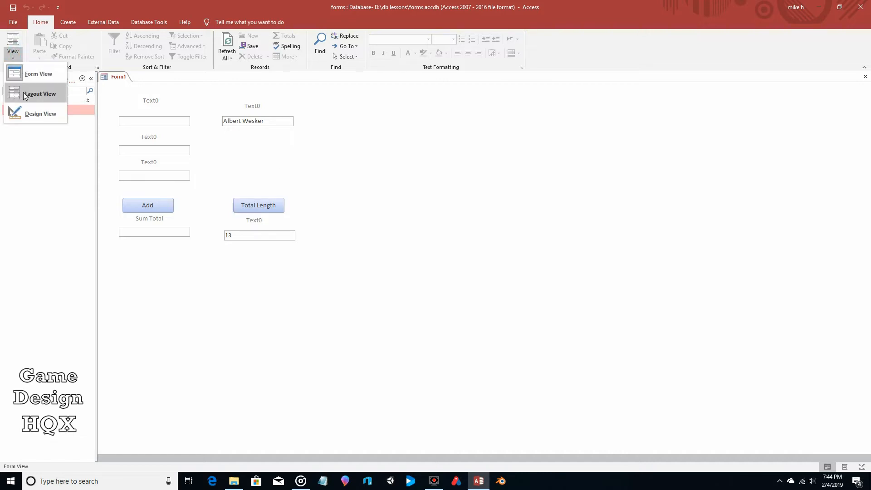
click(28, 114)
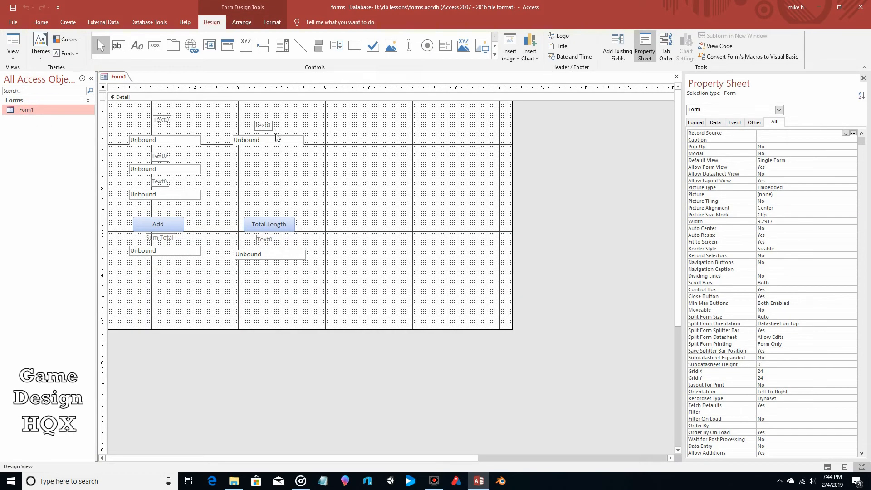
right_click(276, 139)
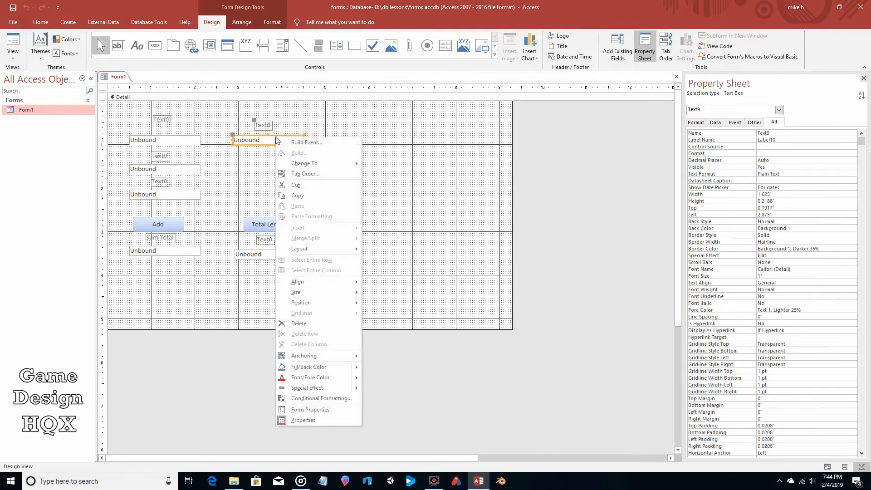
click(304, 195)
right_click(359, 132)
click(370, 159)
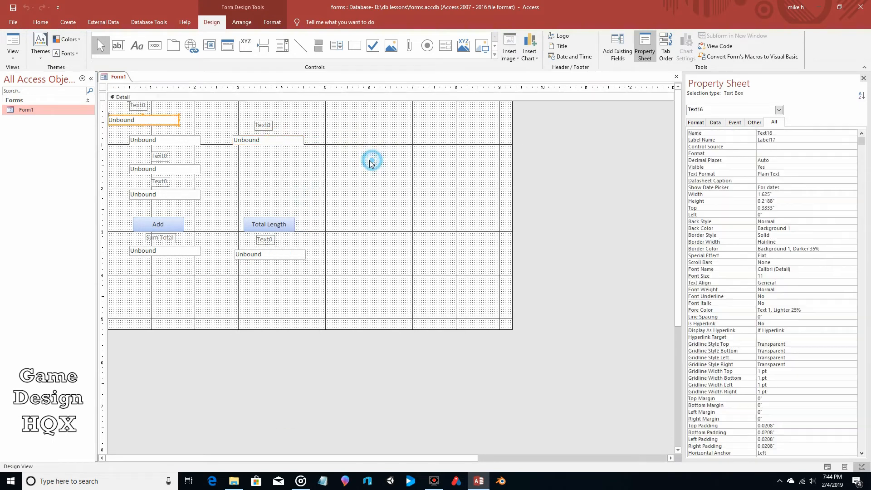
drag(156, 123, 383, 144)
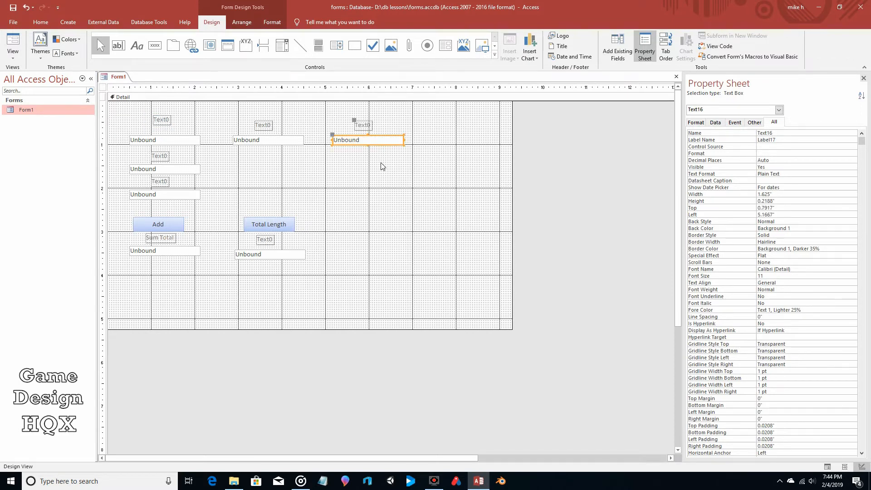
- Draw a command button about 1.21 by 0.33 inches in the third column, level with Total Length, without using the Command Button Wizard
click(155, 45)
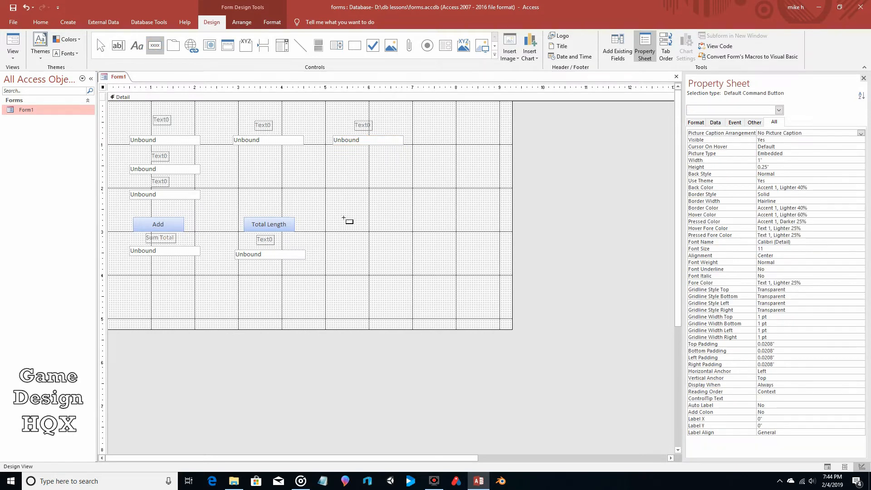
drag(344, 219, 397, 234)
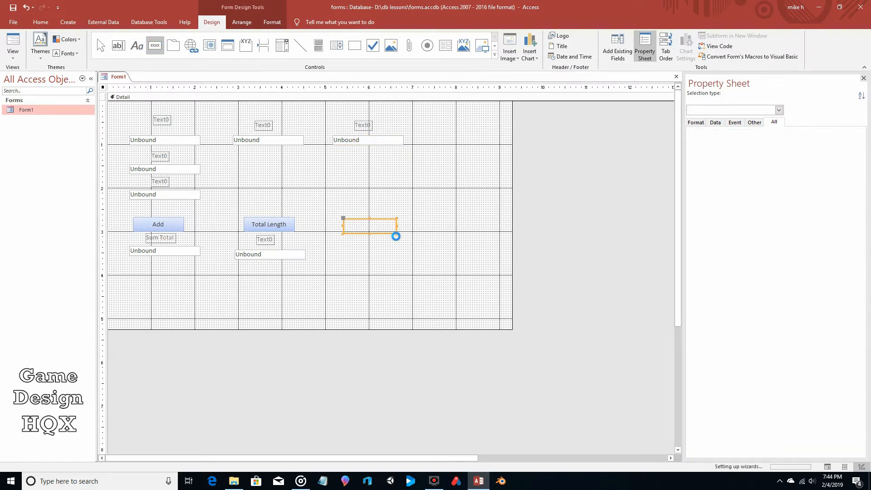
click(447, 293)
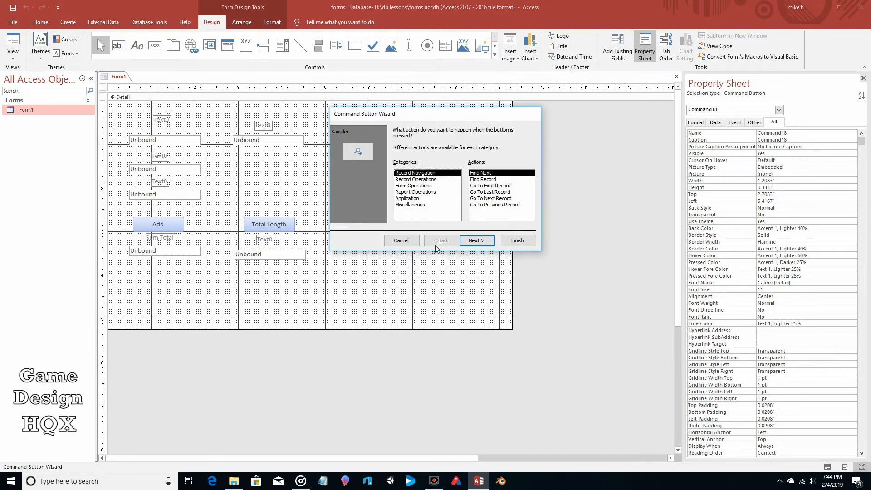
click(401, 240)
drag(347, 221, 347, 219)
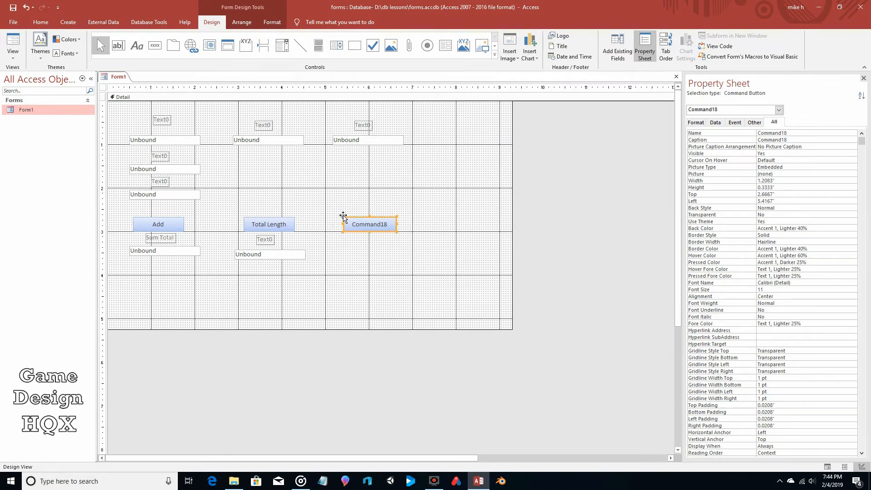
- Duplicate the third column's text box and place the copy directly beneath the original, above the new button
right_click(381, 140)
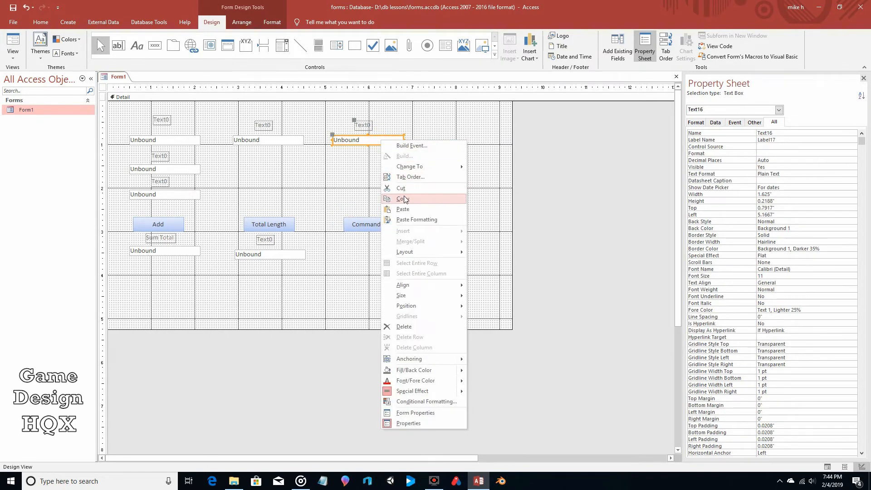
click(402, 198)
right_click(362, 171)
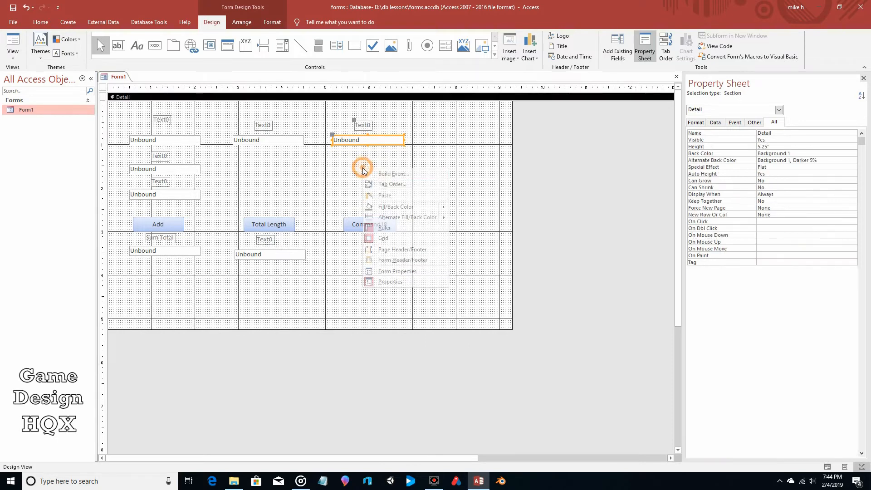
click(385, 195)
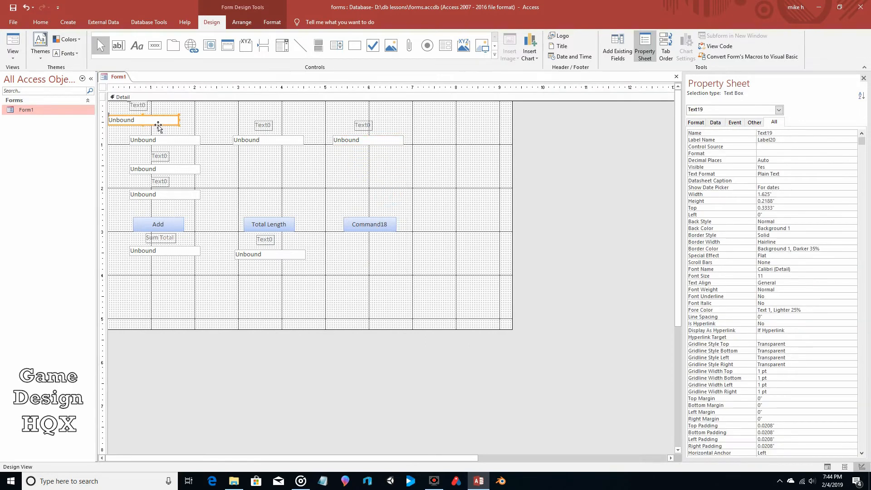
drag(157, 121, 381, 180)
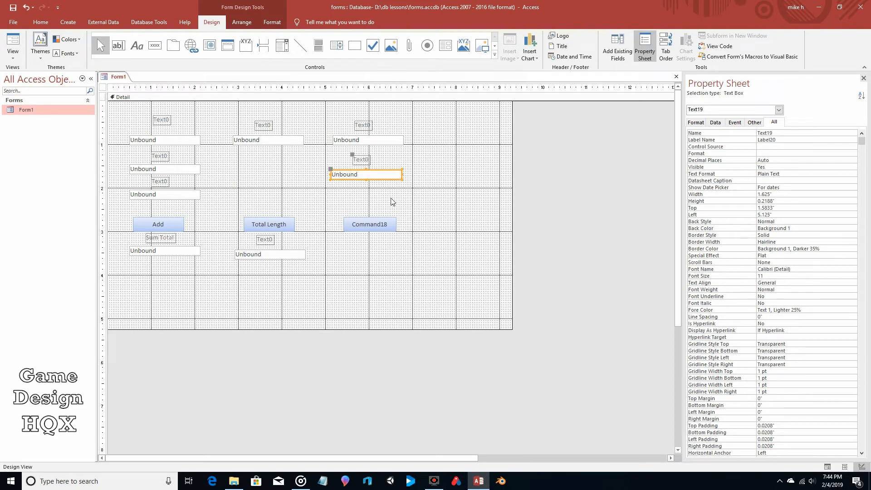
- Duplicate the third column's second text box and place the copy below the new command button, level with the second column's result box
right_click(376, 180)
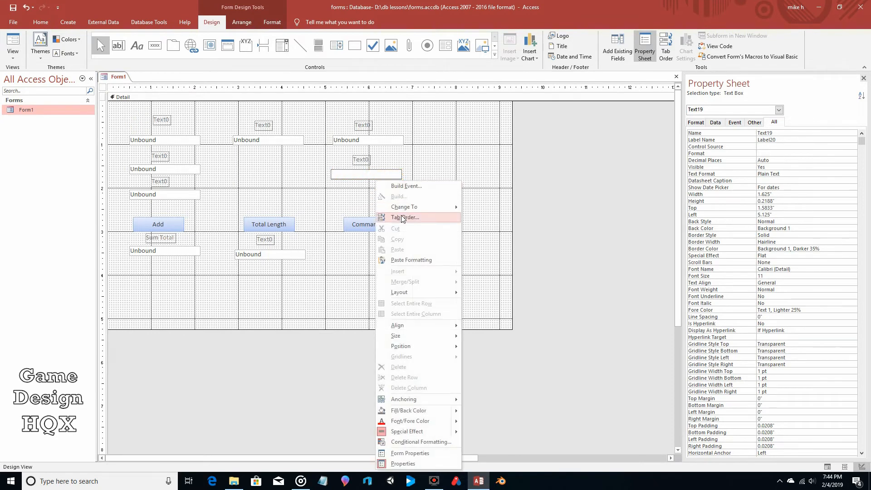
click(417, 155)
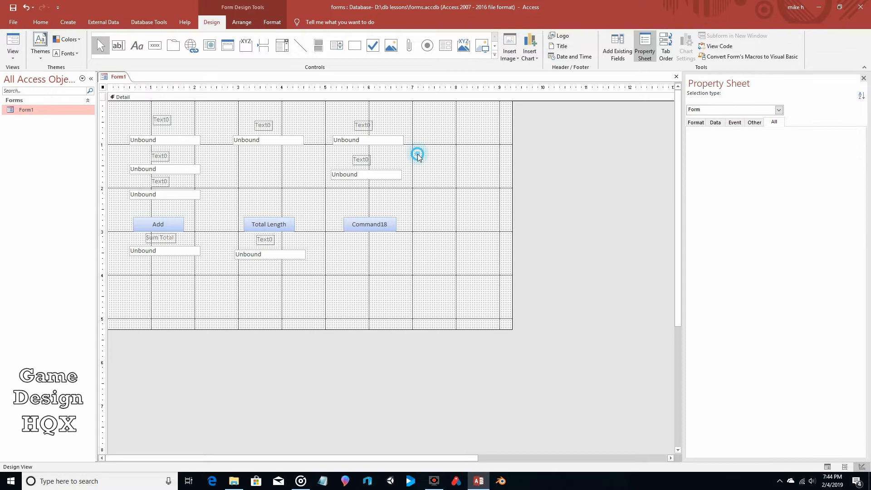
click(384, 176)
right_click(385, 178)
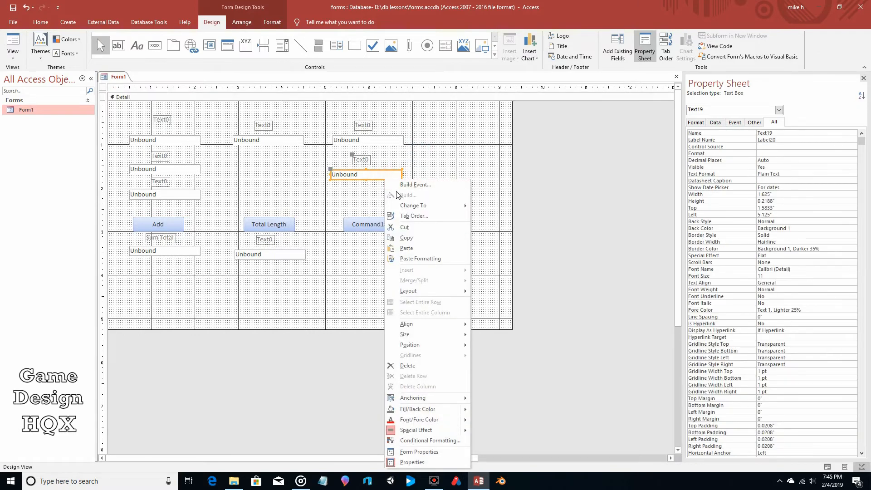
click(402, 237)
right_click(371, 260)
click(402, 291)
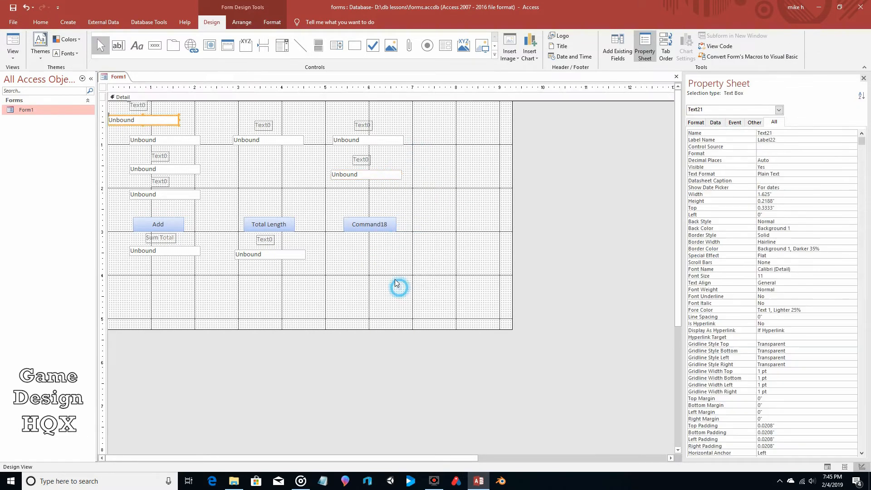
click(164, 126)
drag(166, 129, 388, 263)
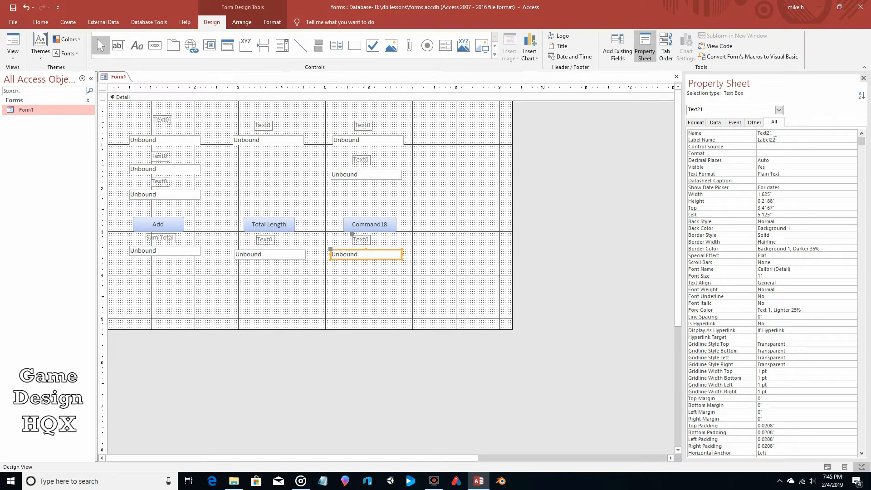
- Name the text box below the new button leftmost, and check the names of the column's two upper text boxes
double_click(775, 133)
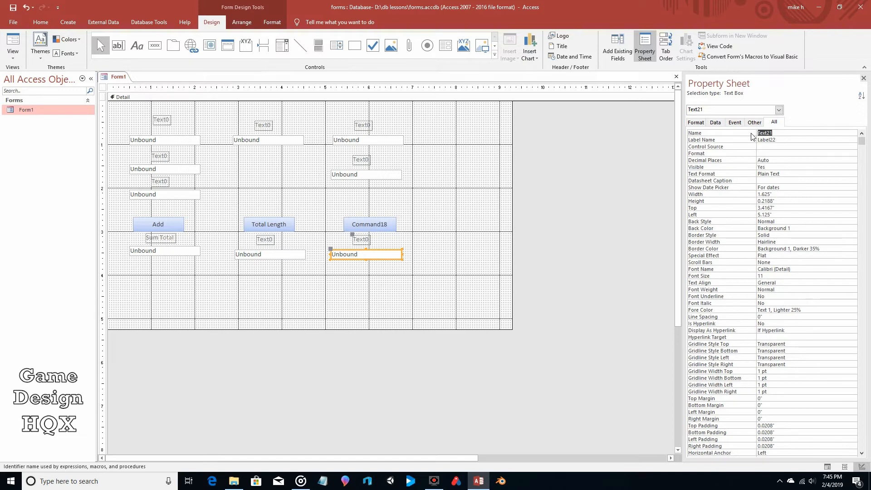
text(leftmost)
click(463, 163)
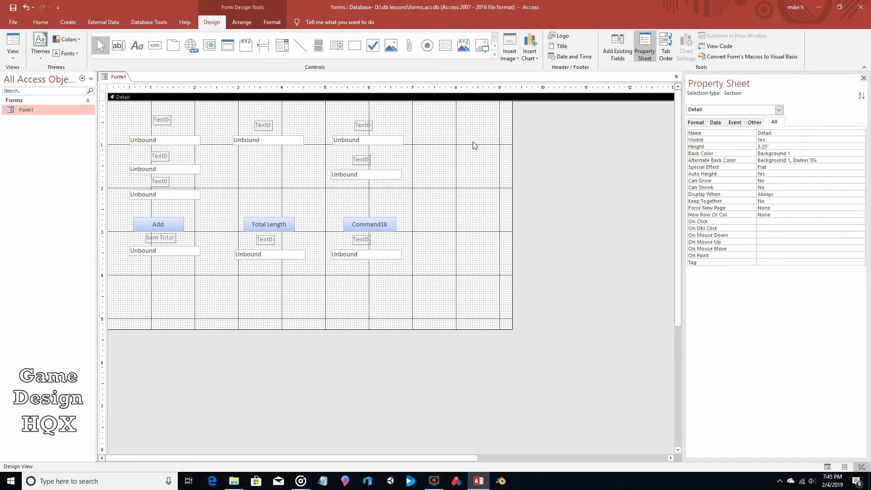
click(388, 140)
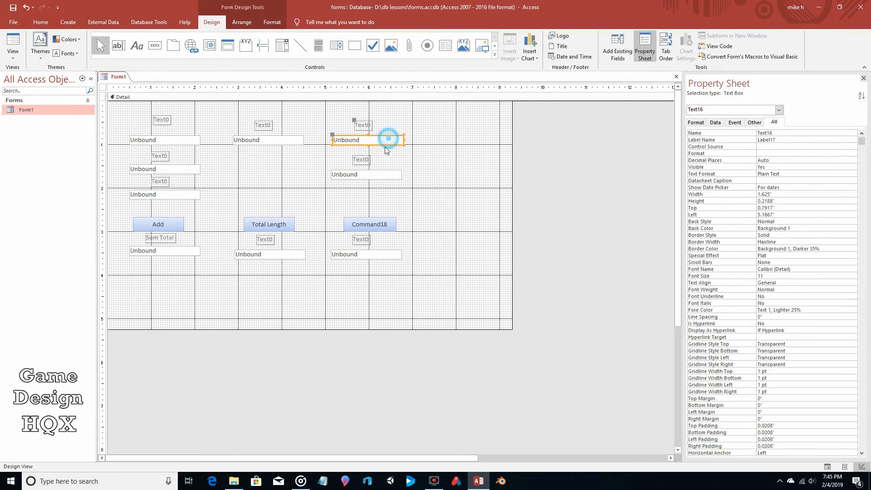
click(385, 174)
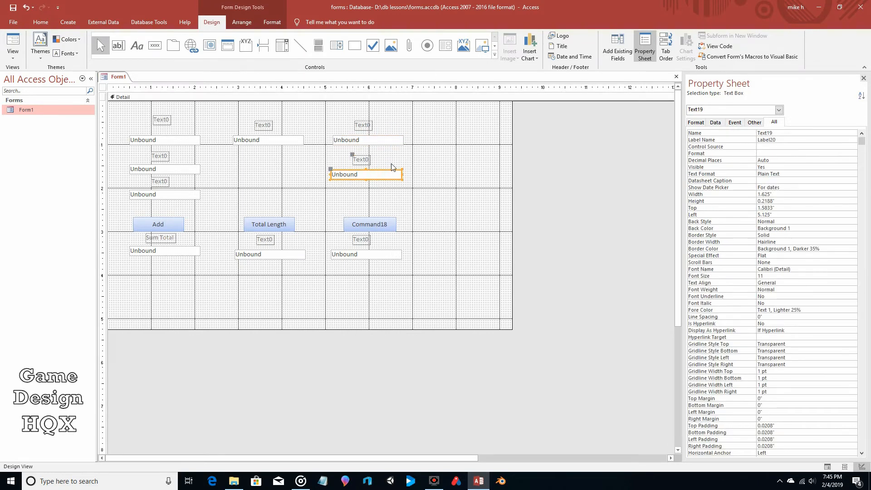
click(452, 147)
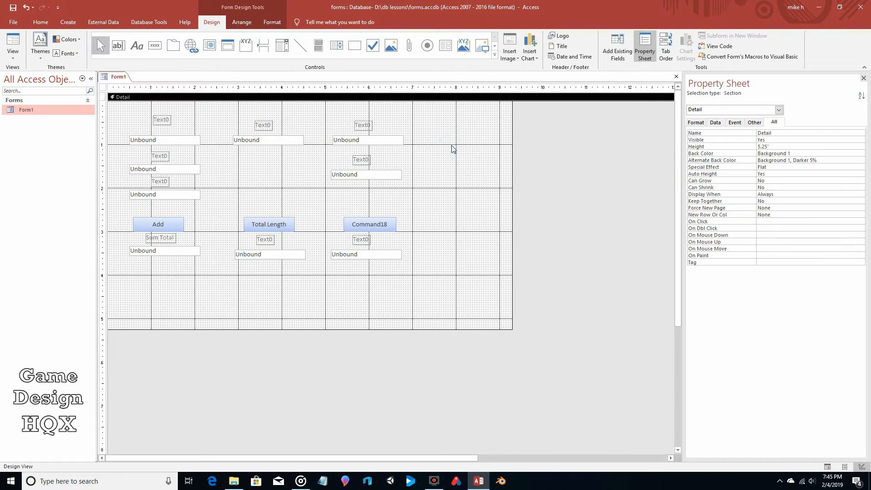
- Change the caption of the third column's command button to Leftmost
click(386, 224)
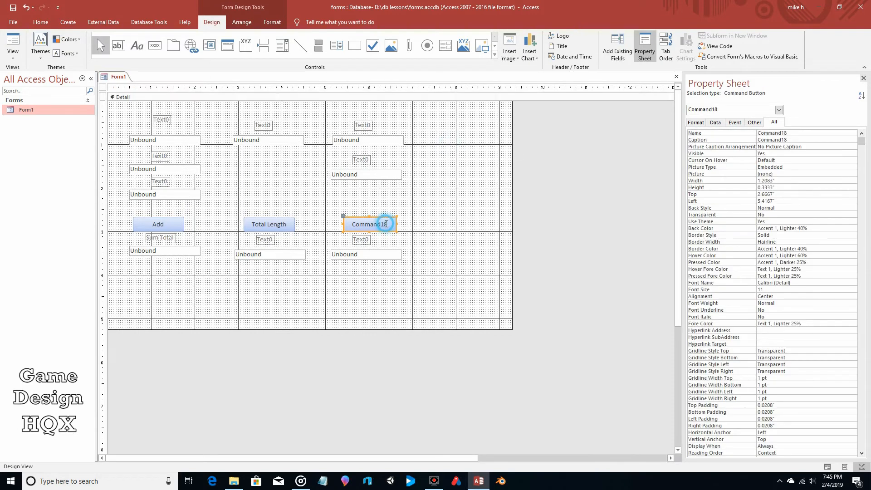
click(386, 224)
drag(386, 224, 345, 222)
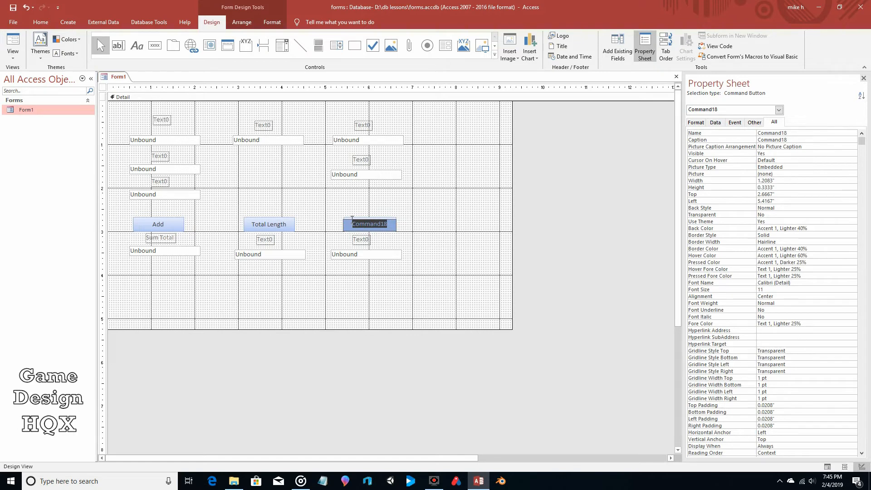
text(Leftmost)
click(427, 207)
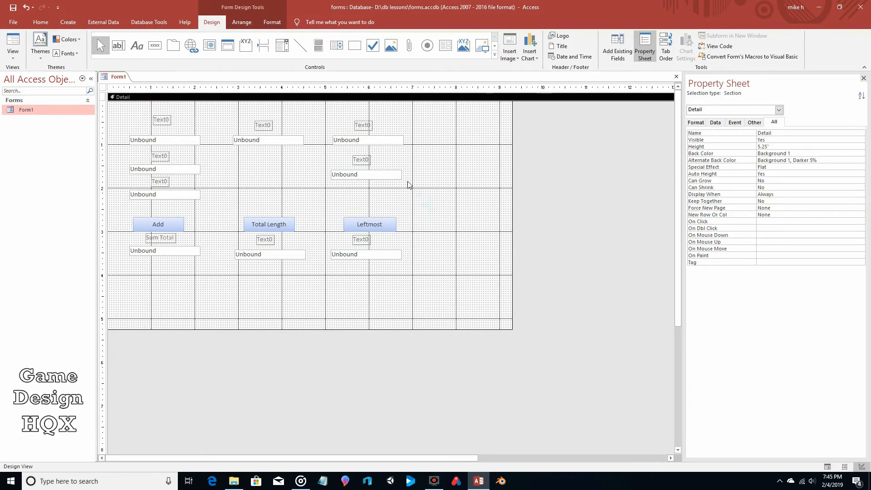
click(386, 224)
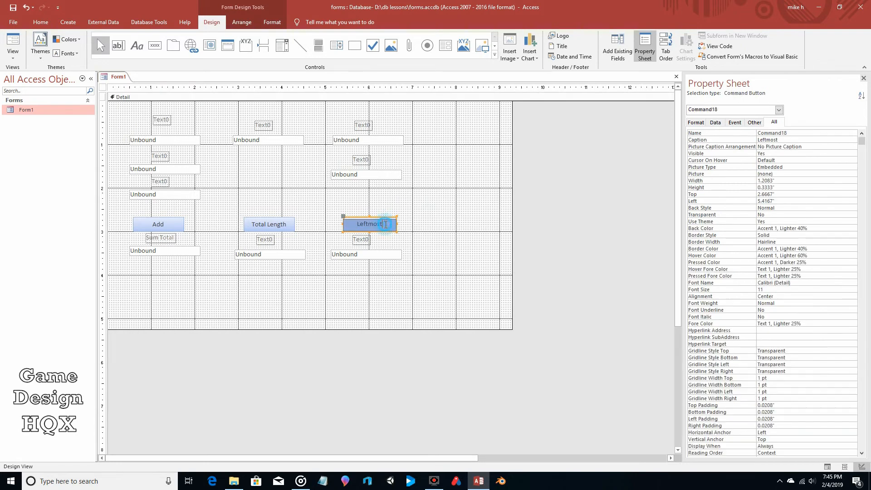
double_click(370, 224)
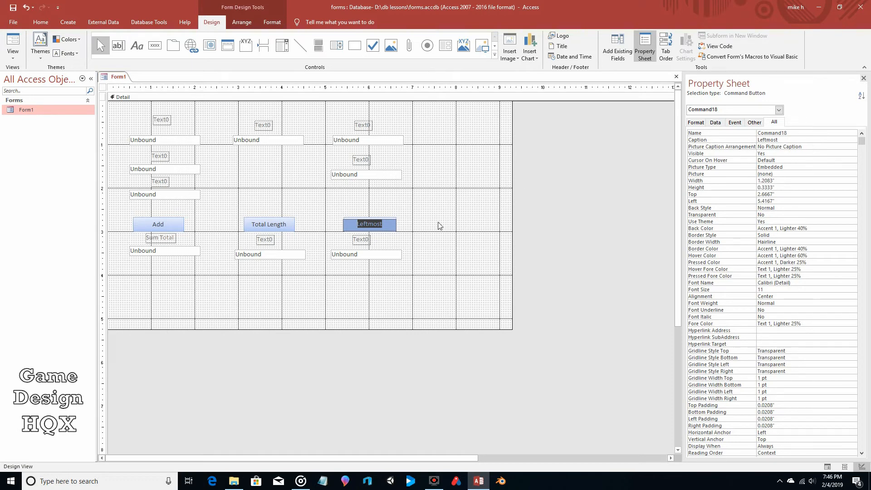
click(413, 225)
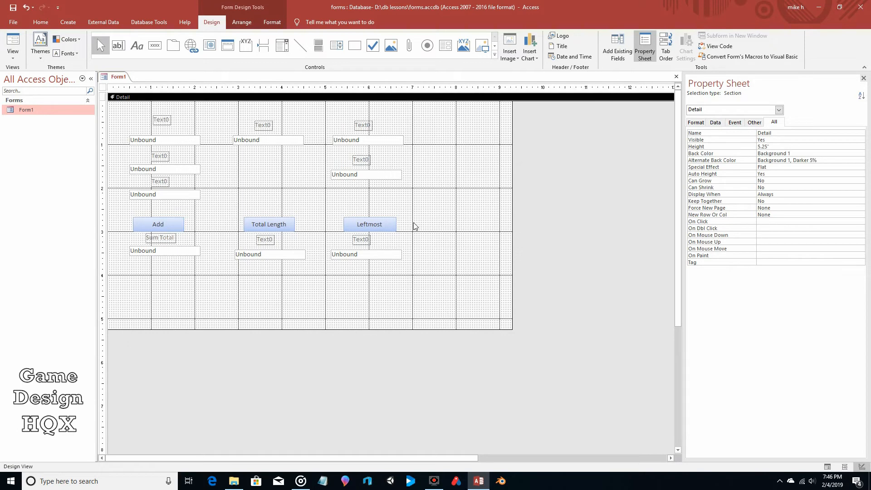
- Create an On Click event procedure for the Leftmost button with the Code Builder
click(387, 226)
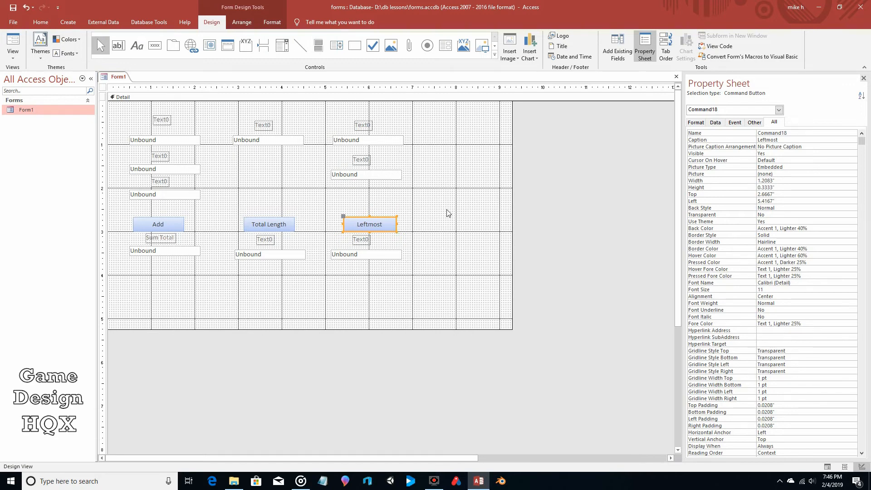
click(735, 122)
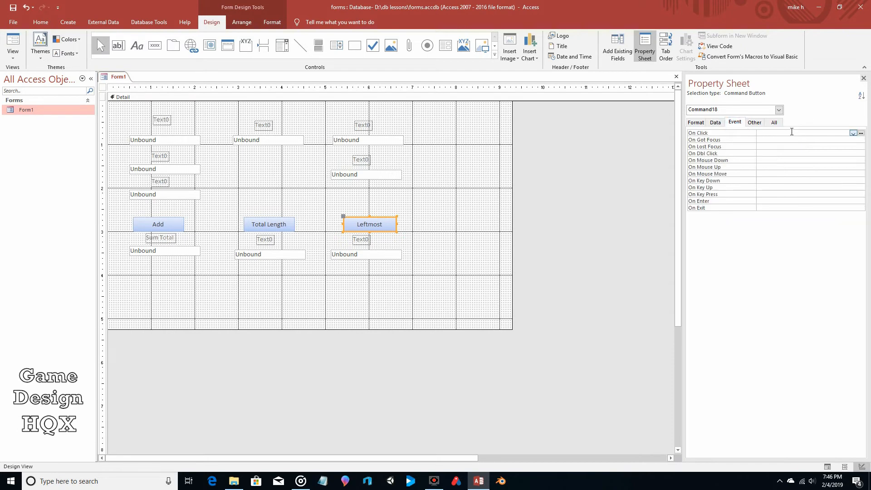
click(861, 134)
click(412, 146)
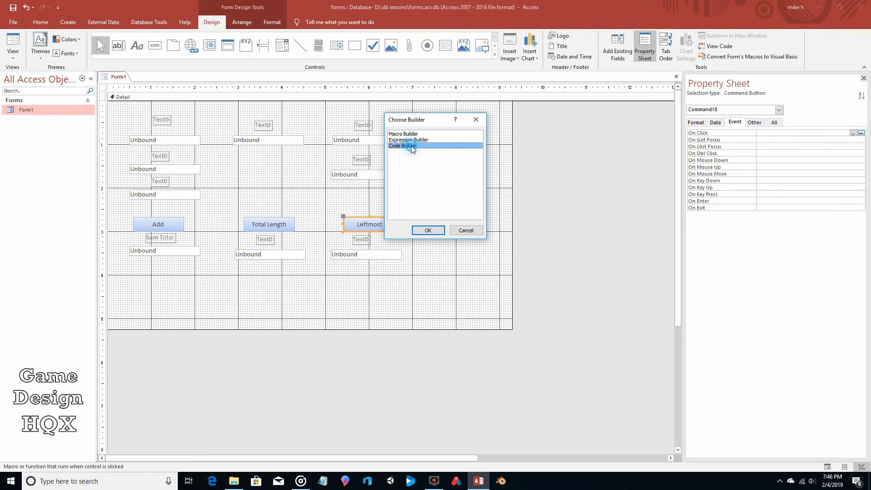
click(428, 231)
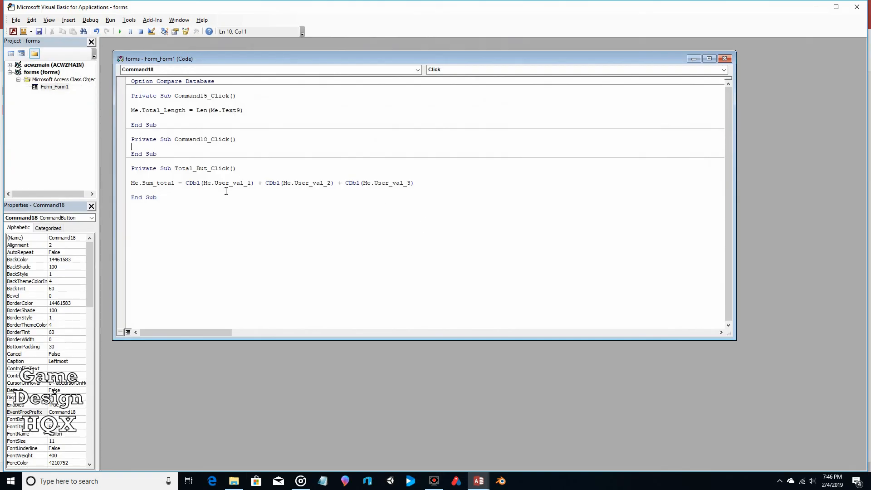
- In the Leftmost button's click procedure, begin a statement assigning the result of the Left function to Me.leftmost
key(Return)
key(Return)
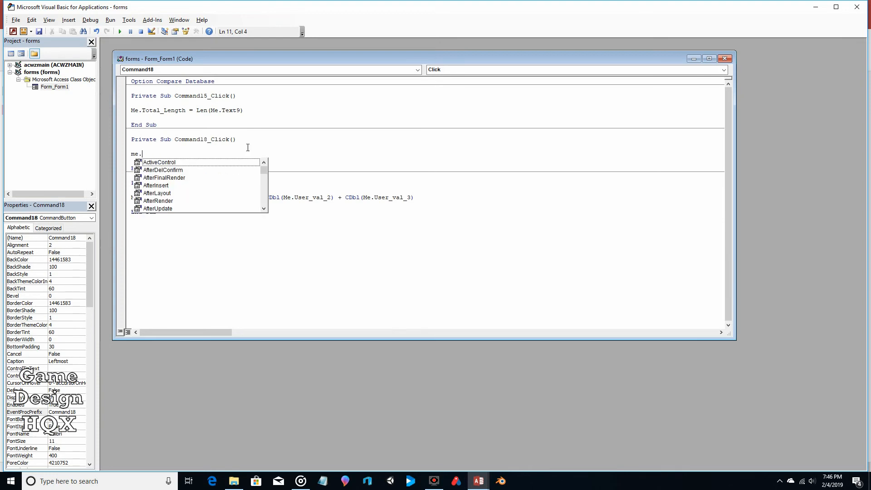
text(le)
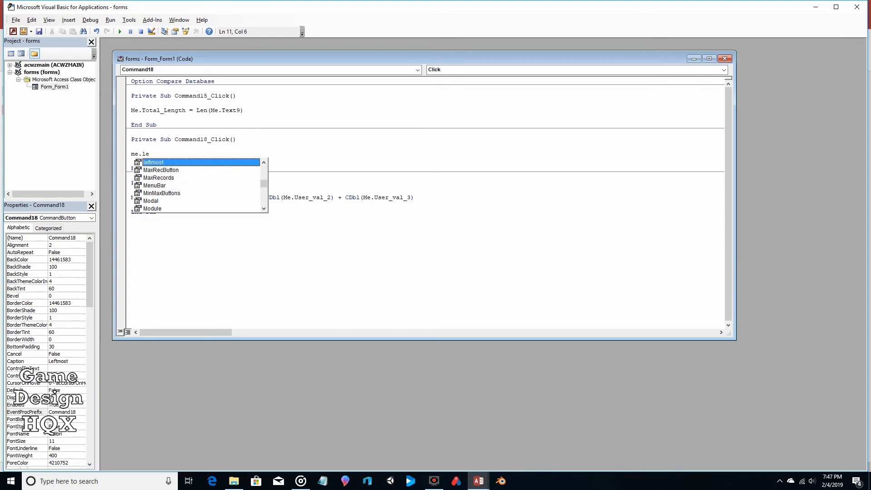
double_click(212, 162)
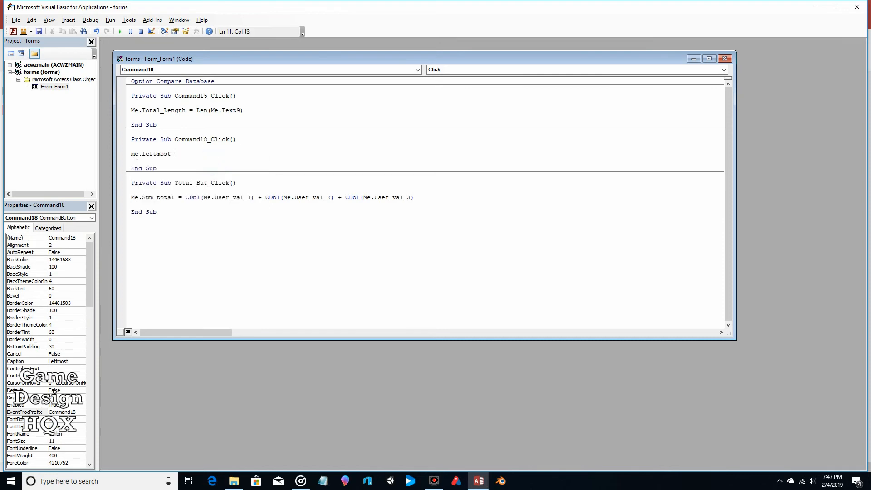
text(=Left()
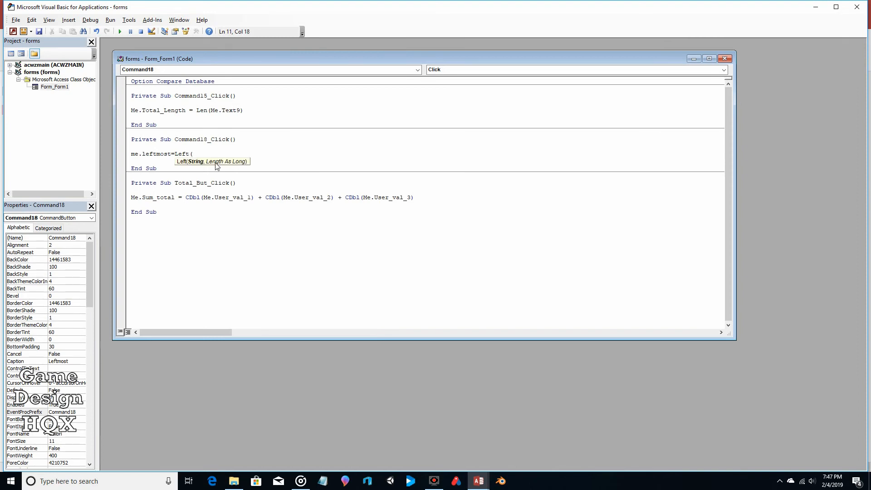
- Complete the Left call with Me.Text16 as the string and Me.Text19 as the length, and save the code
text(me.)
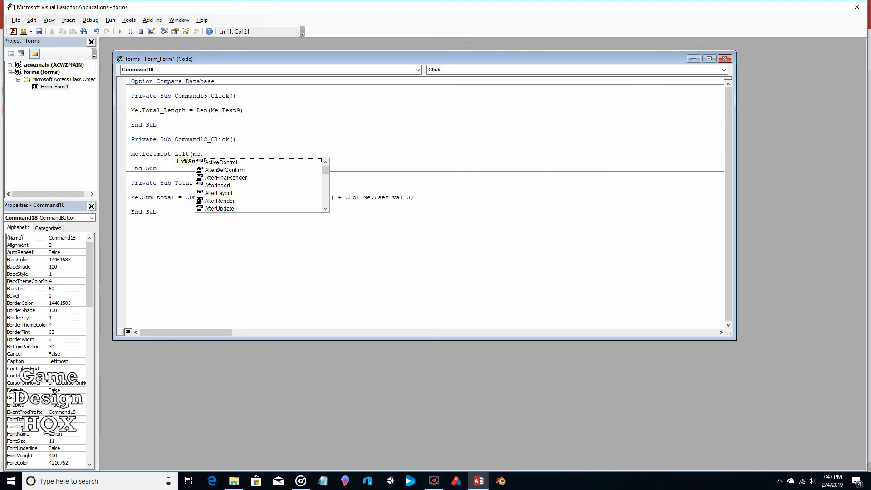
text(tex)
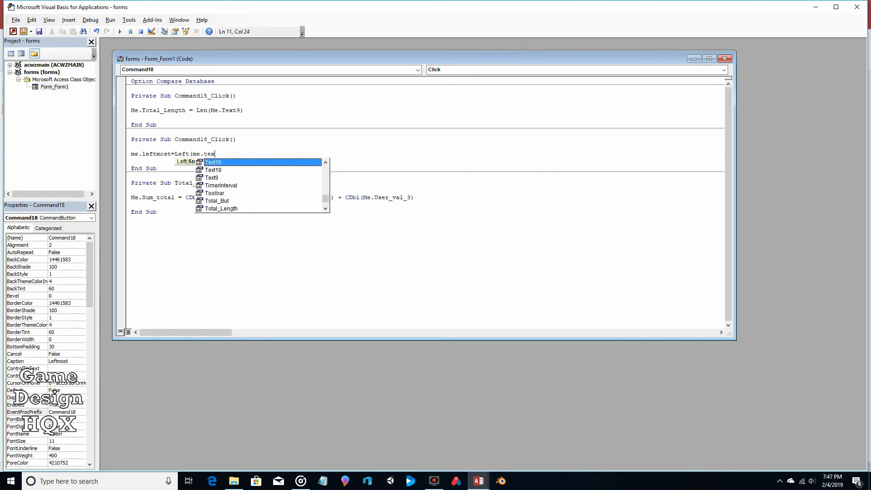
text(t)
double_click(226, 164)
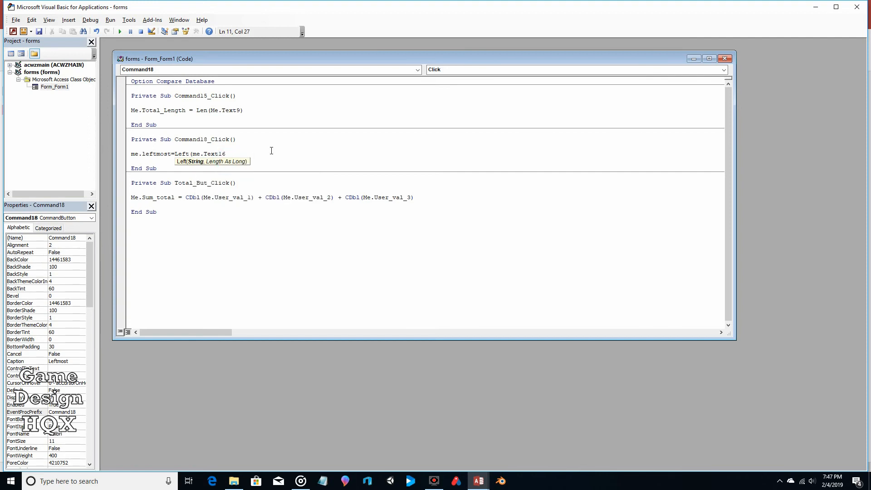
text(, m)
text(e.tex)
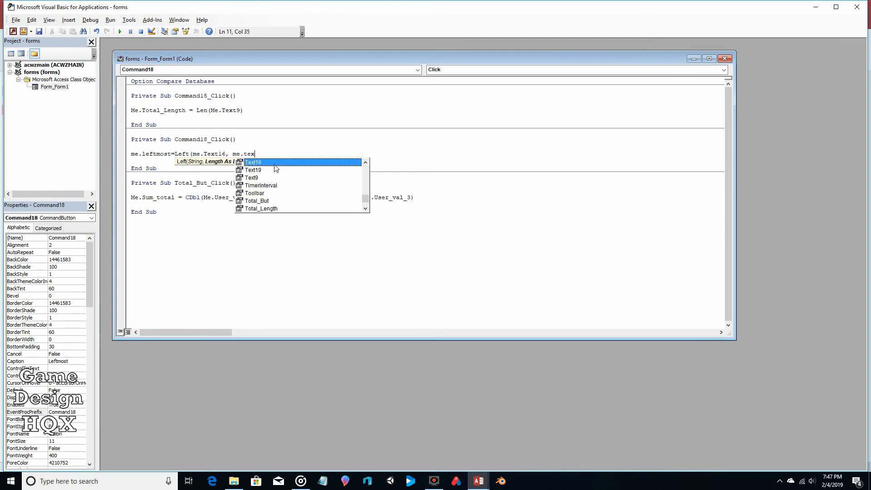
double_click(275, 169)
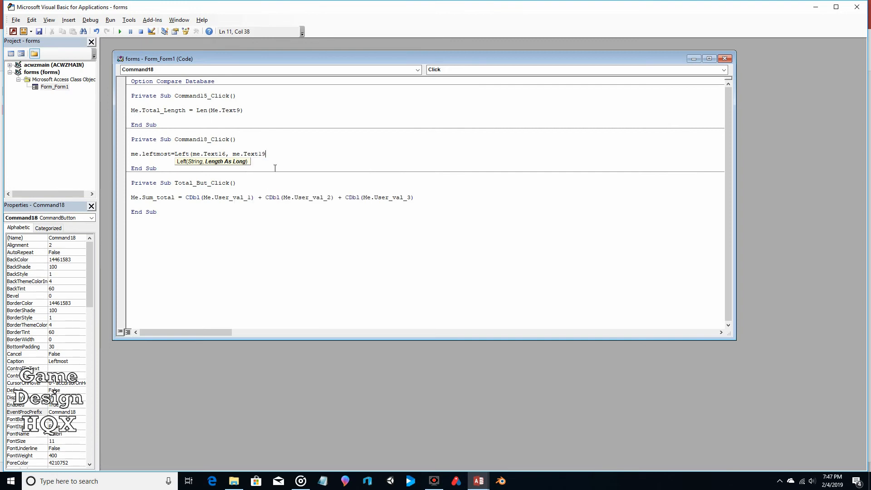
text())
click(282, 164)
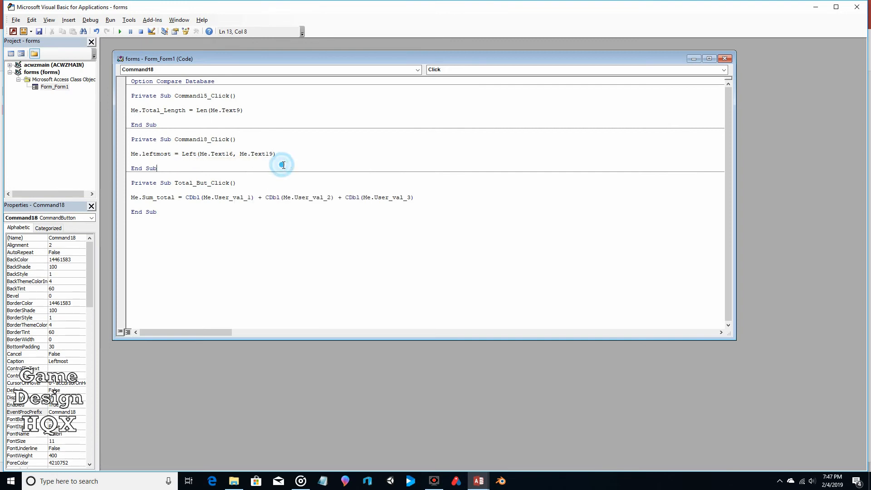
click(41, 32)
- Switch to the Access database window and display Form1 in Form View
click(479, 481)
click(431, 415)
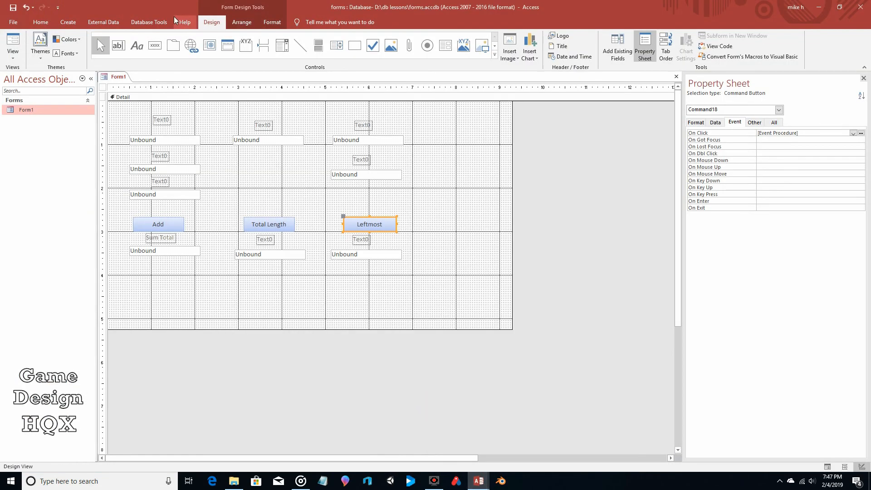
click(16, 41)
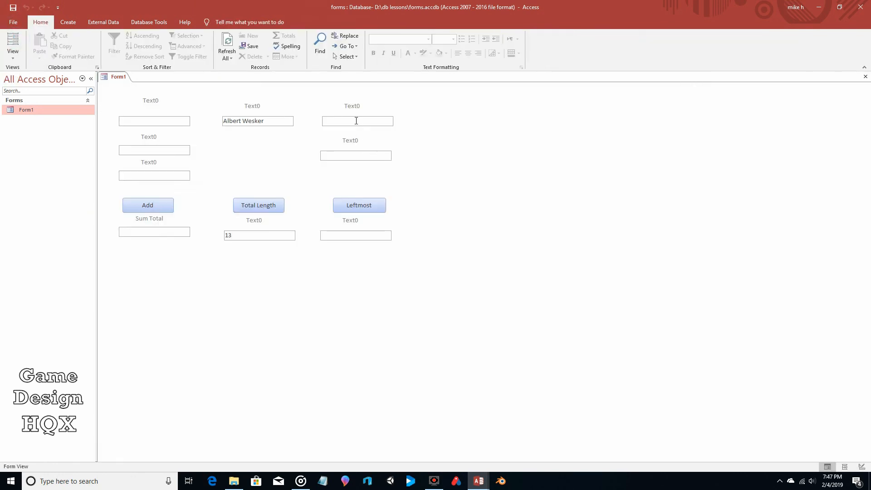
- Test the third column by entering a first name in the upper text box, 3 in the second, and running Leftmost
click(356, 121)
text(Berry)
key(BackSpace)
key(BackSpace)
key(BackSpace)
key(BackSpace)
text(arry)
click(369, 156)
text(3)
click(367, 206)
- Return Form1 to Design View, review the Leftmost procedure in the VBA editor, and minimize the editor
click(13, 56)
click(27, 111)
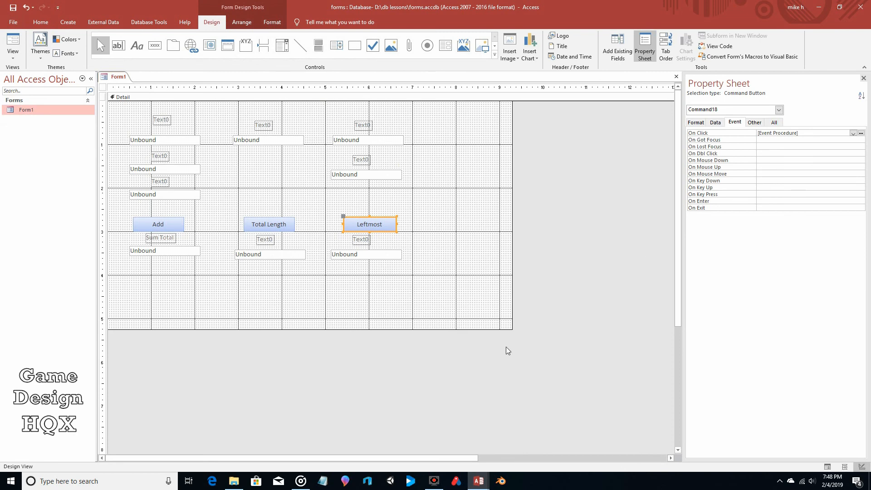
mouse_move(479, 480)
click(502, 448)
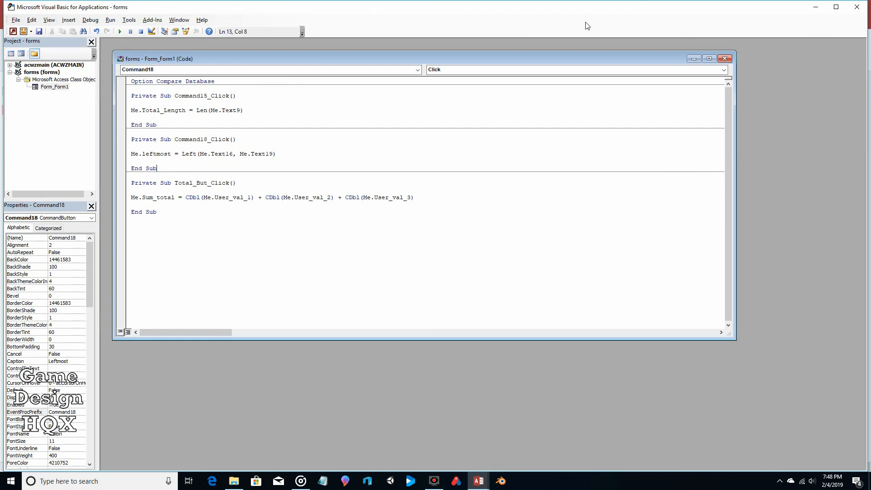
click(816, 7)
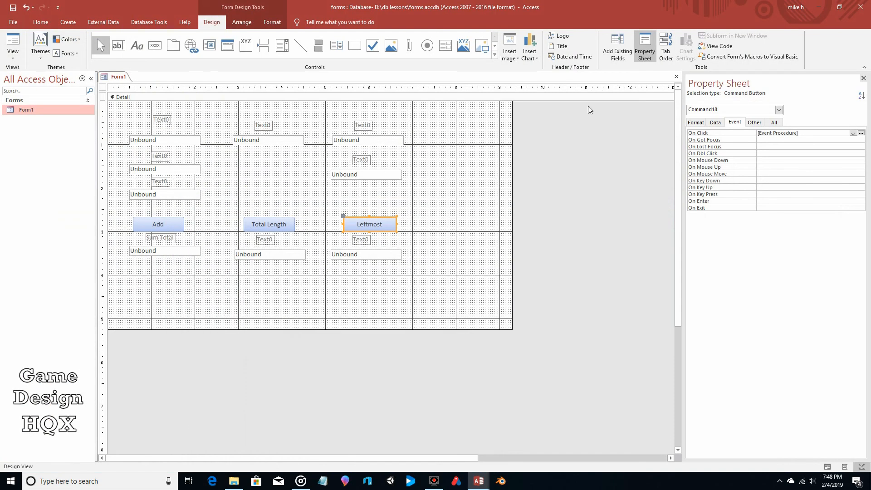